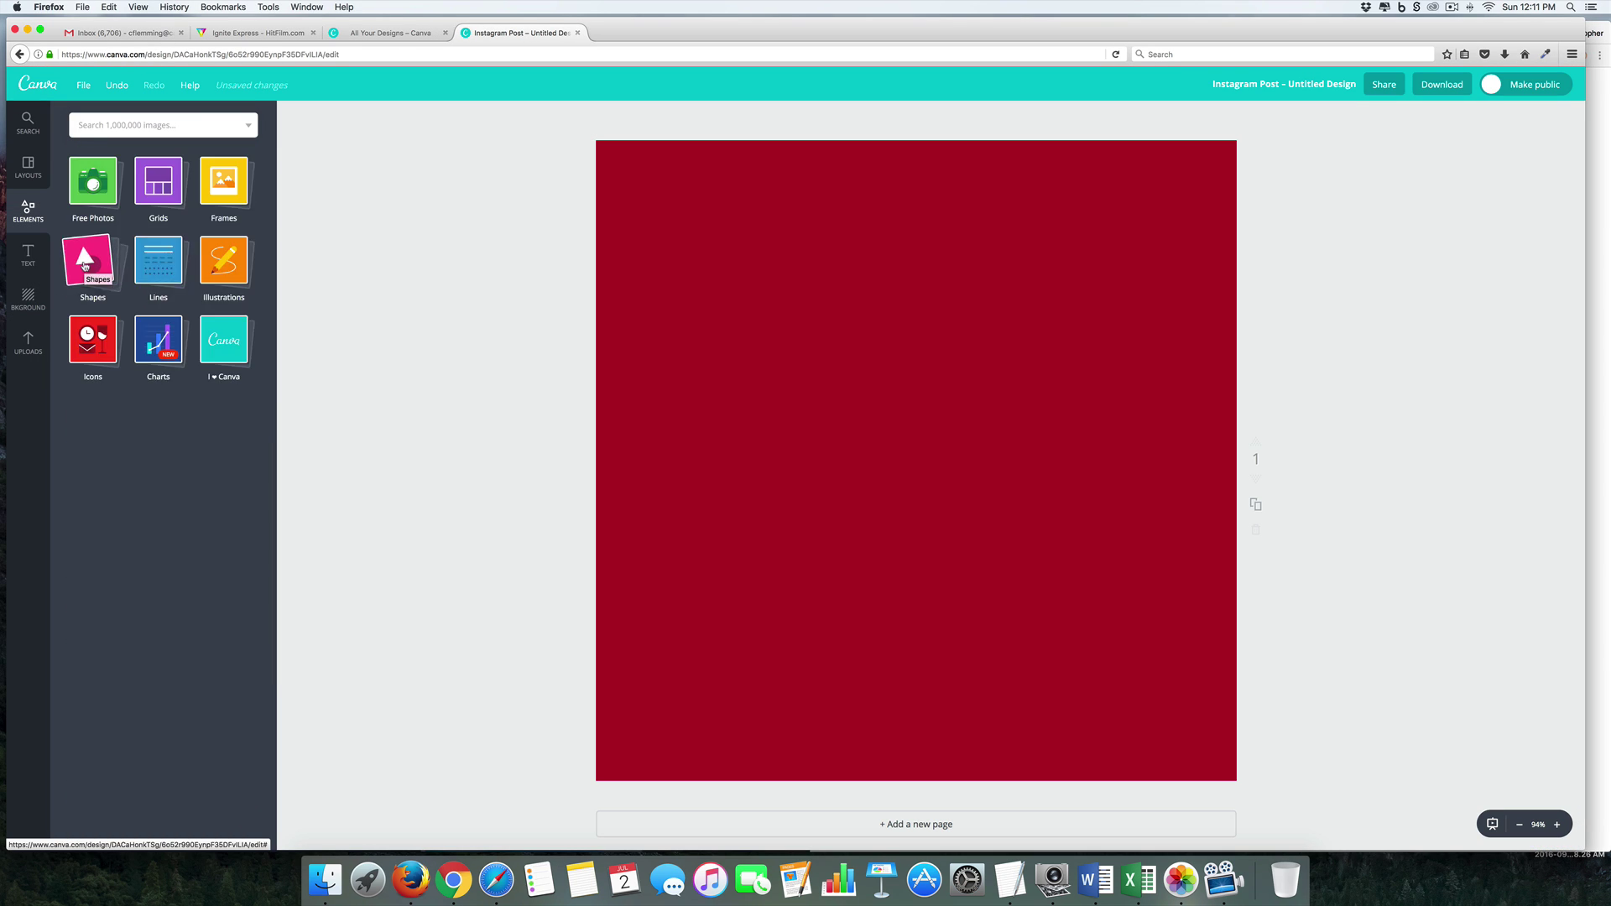
Step: Search 'flag' and place the US flag graphic near the post's top left
click(84, 267)
click(28, 122)
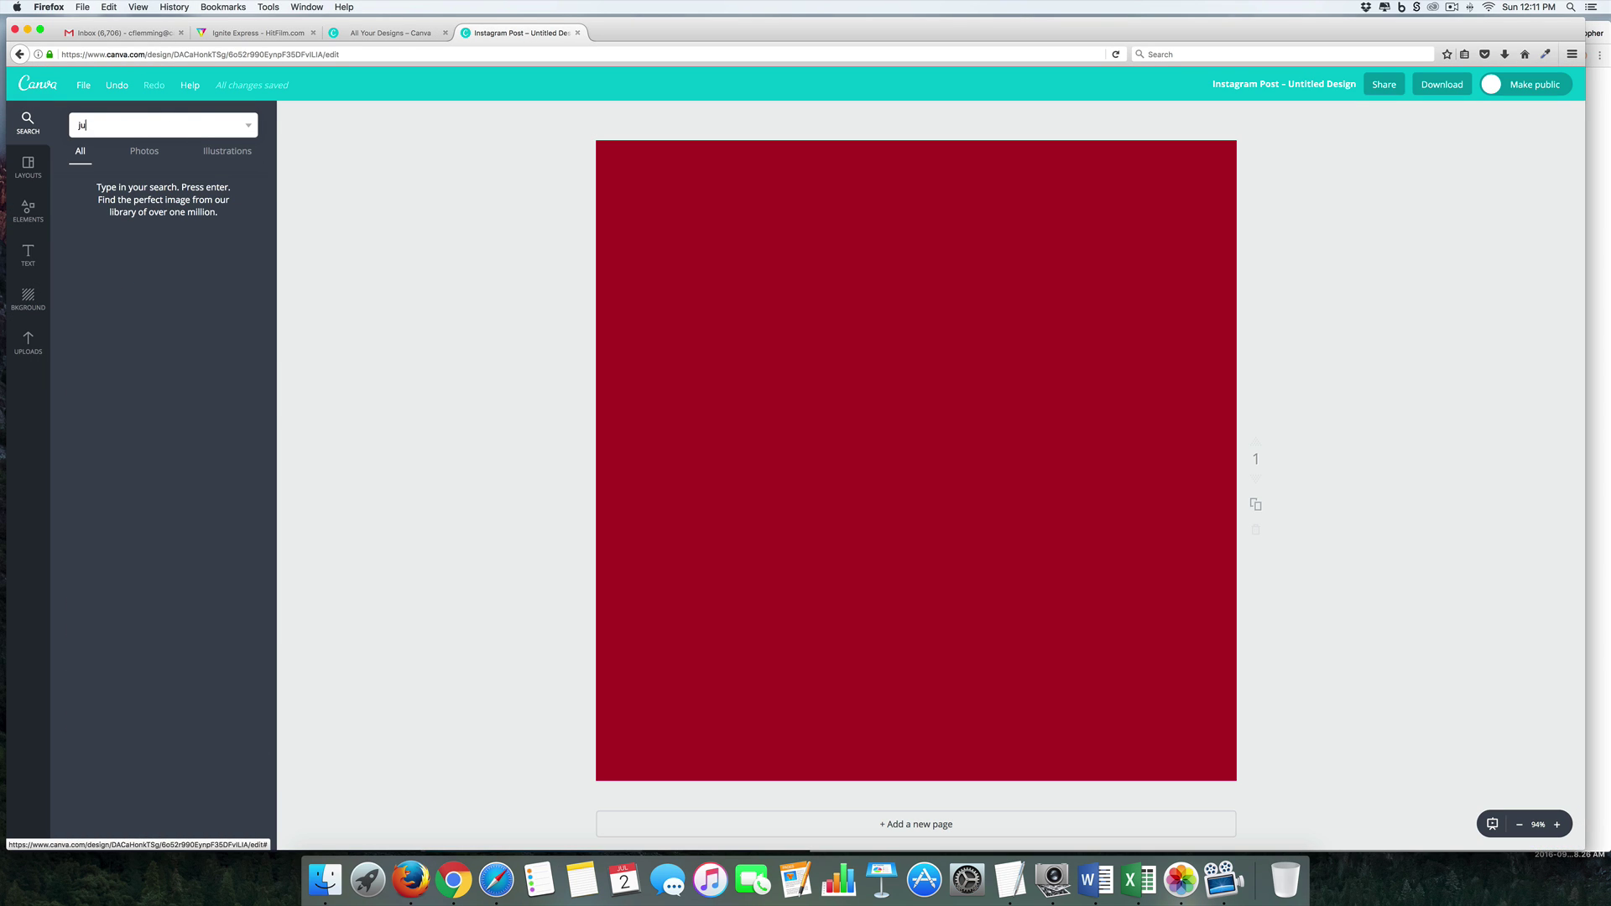
text(flag)
key(Return)
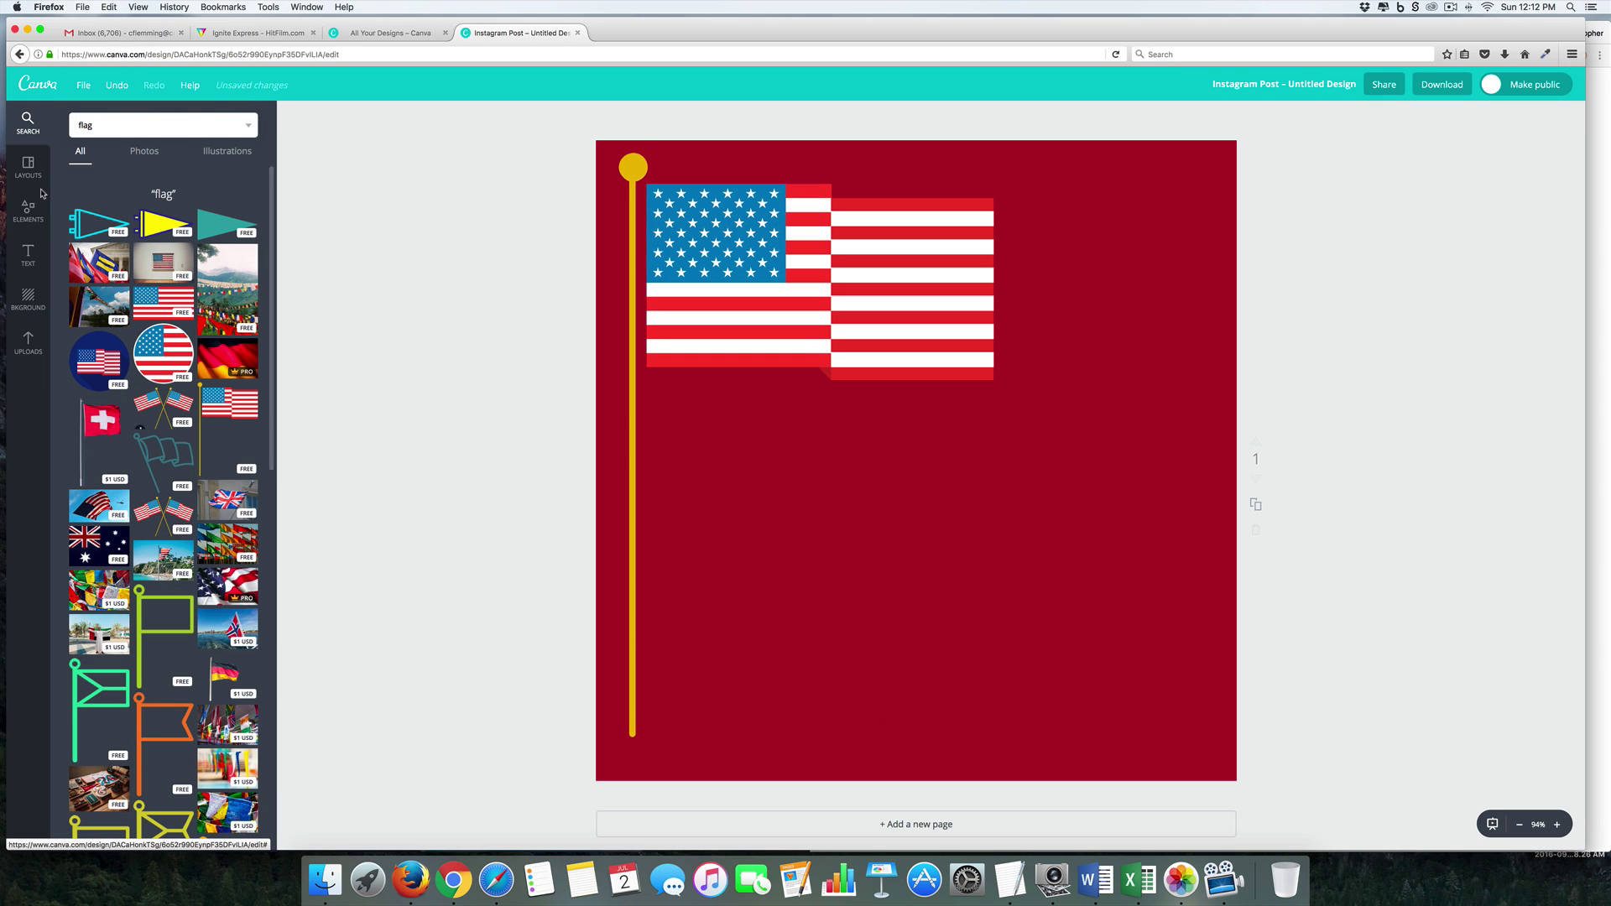
click(27, 210)
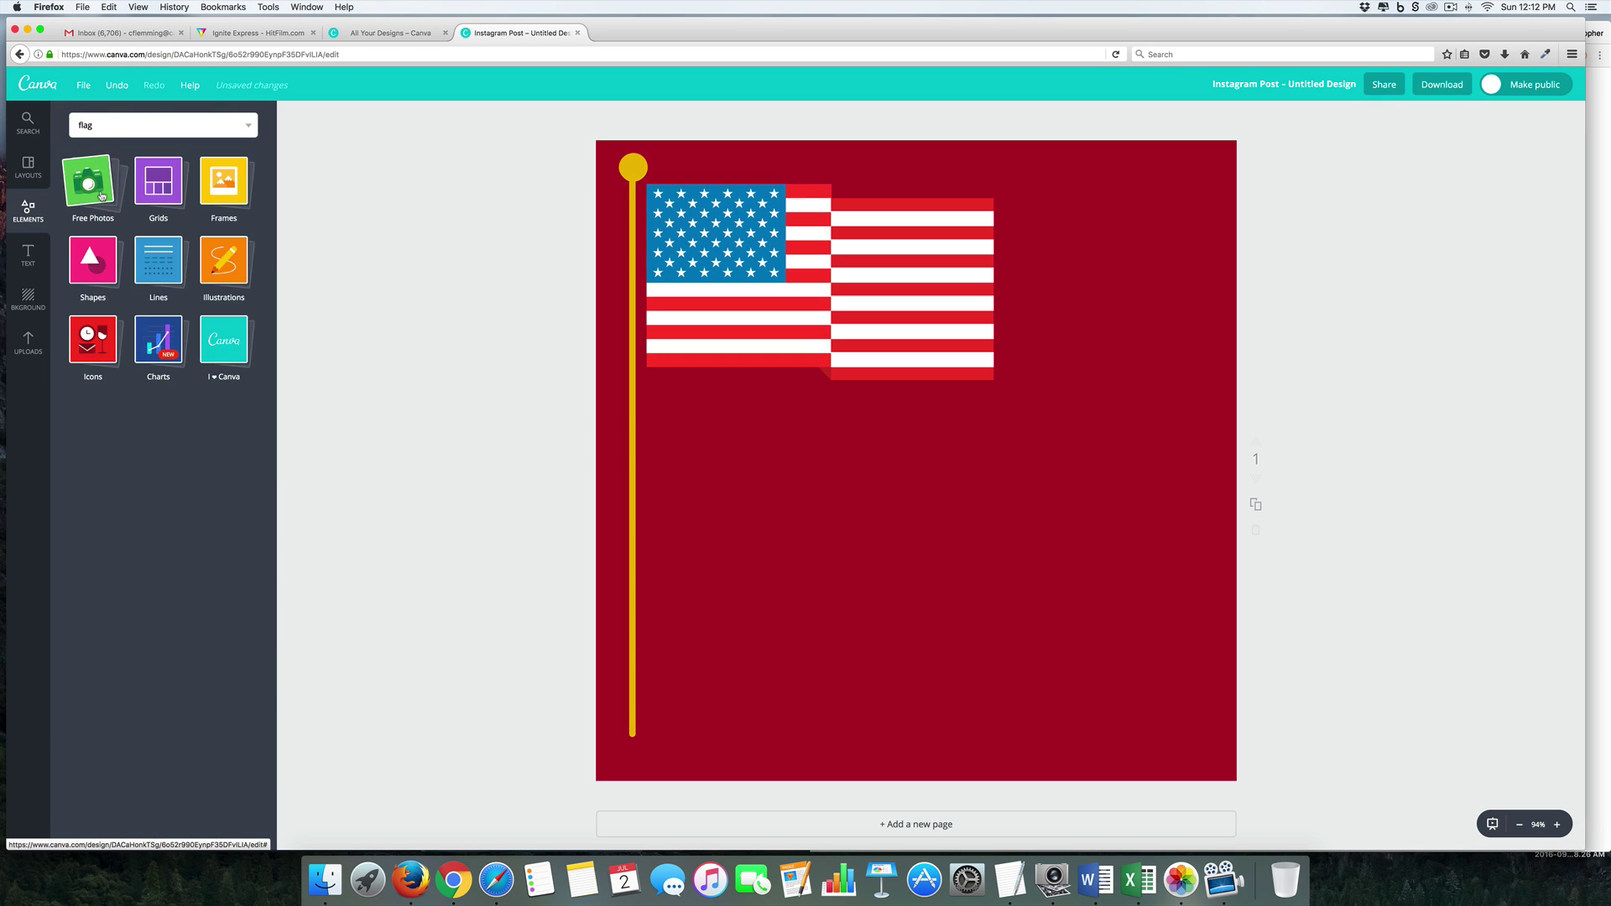
Step: Set a fireworks photo as the post background and apply a filter to it
click(93, 176)
scroll(206, 353, down, 5)
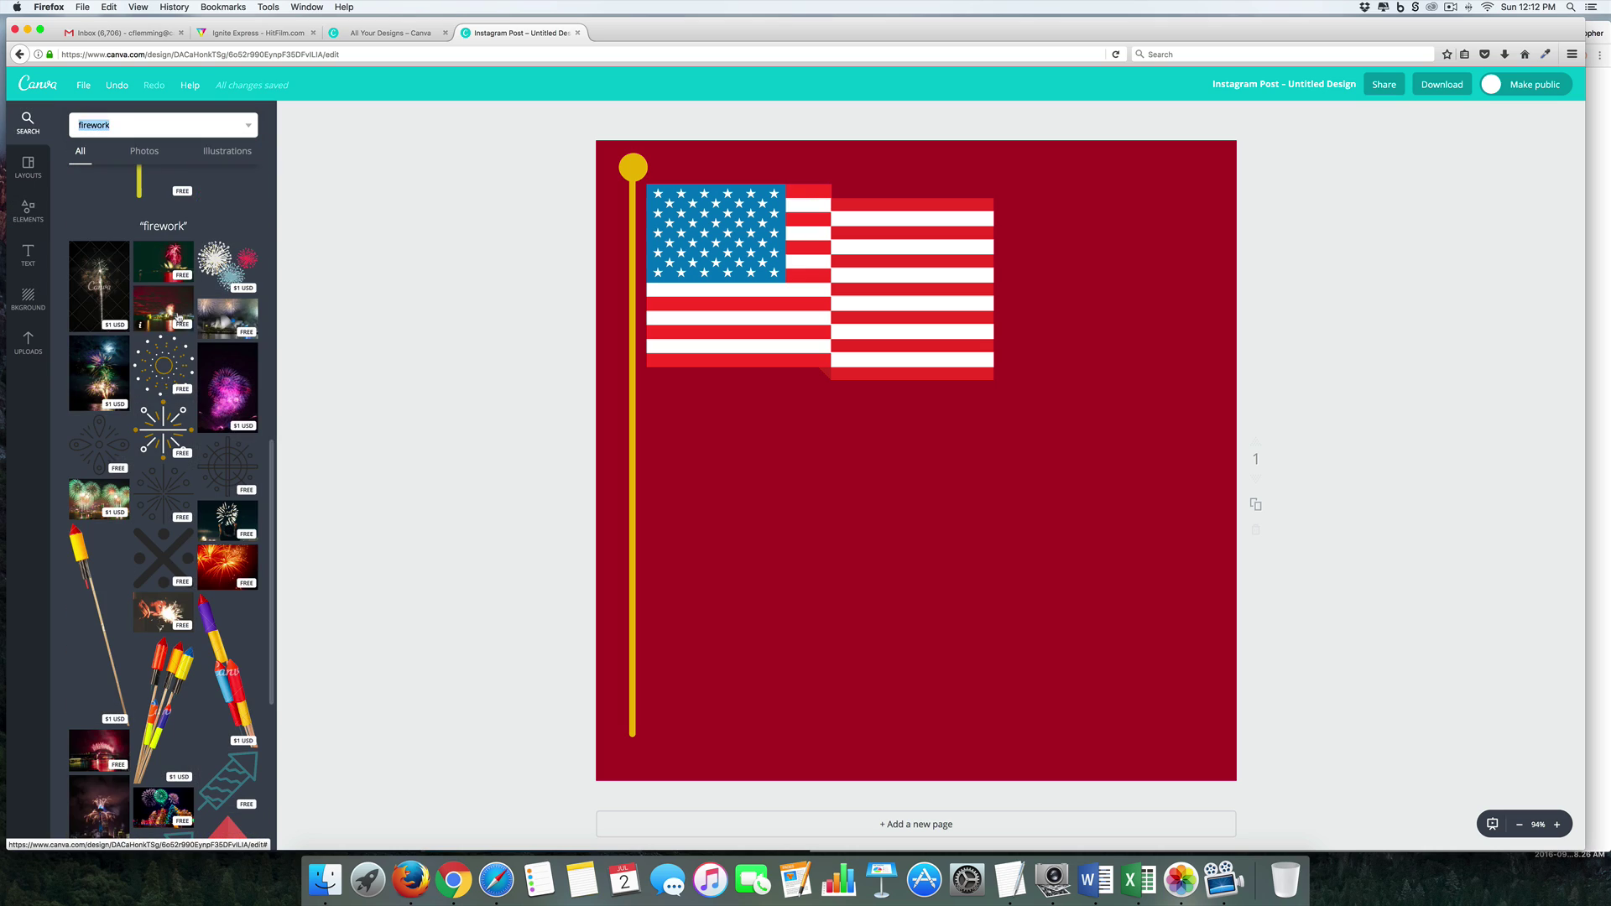
drag(228, 318, 915, 503)
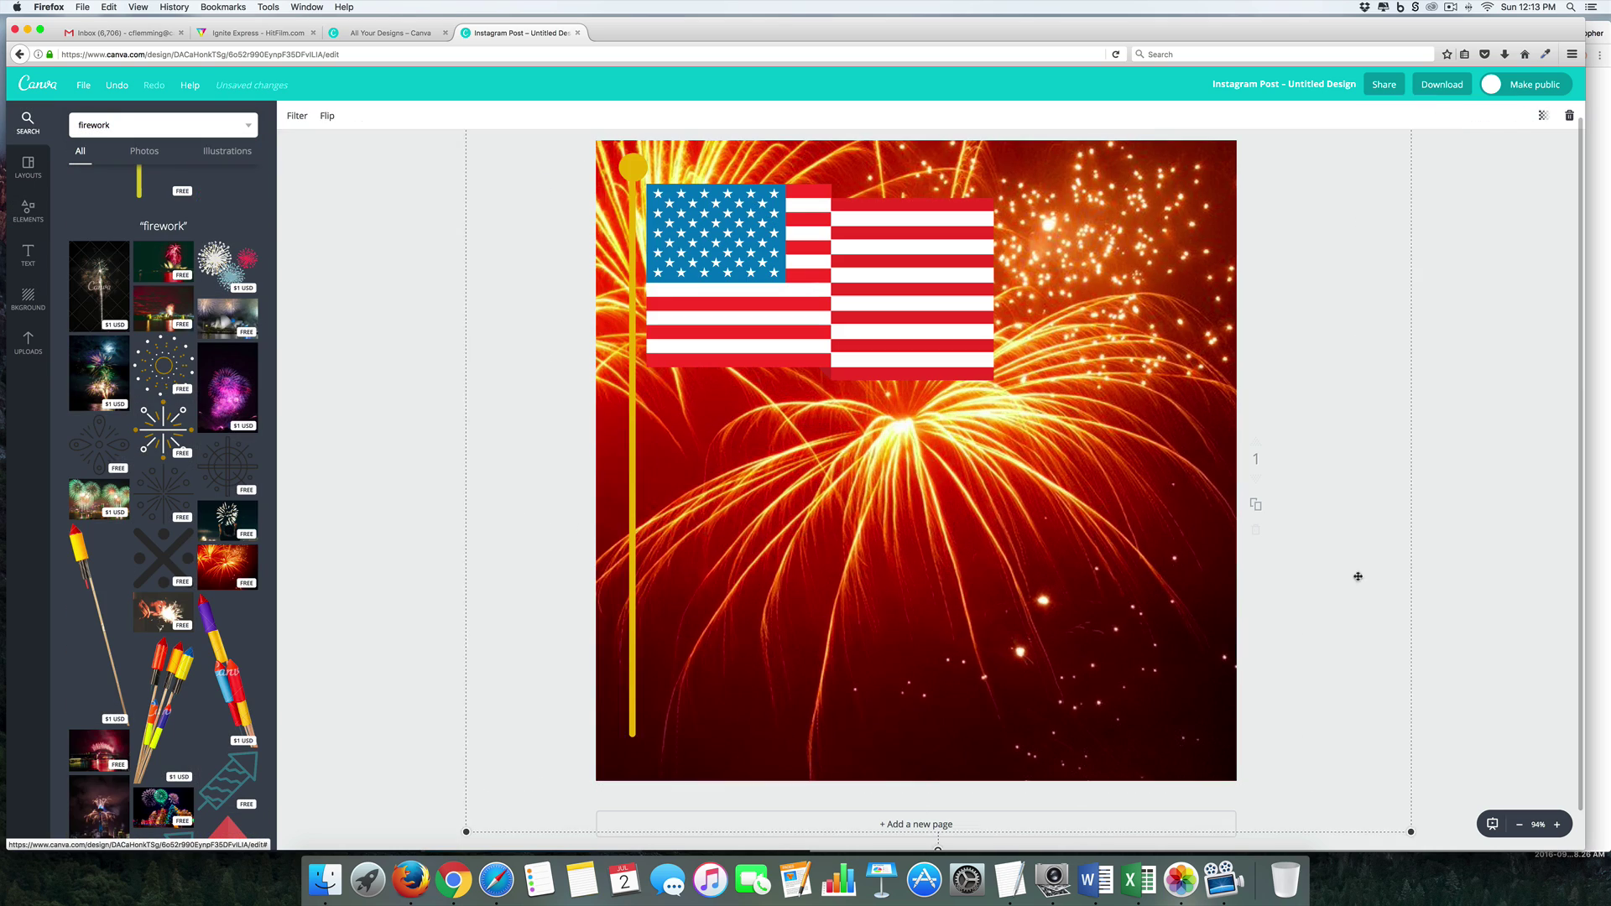
click(297, 116)
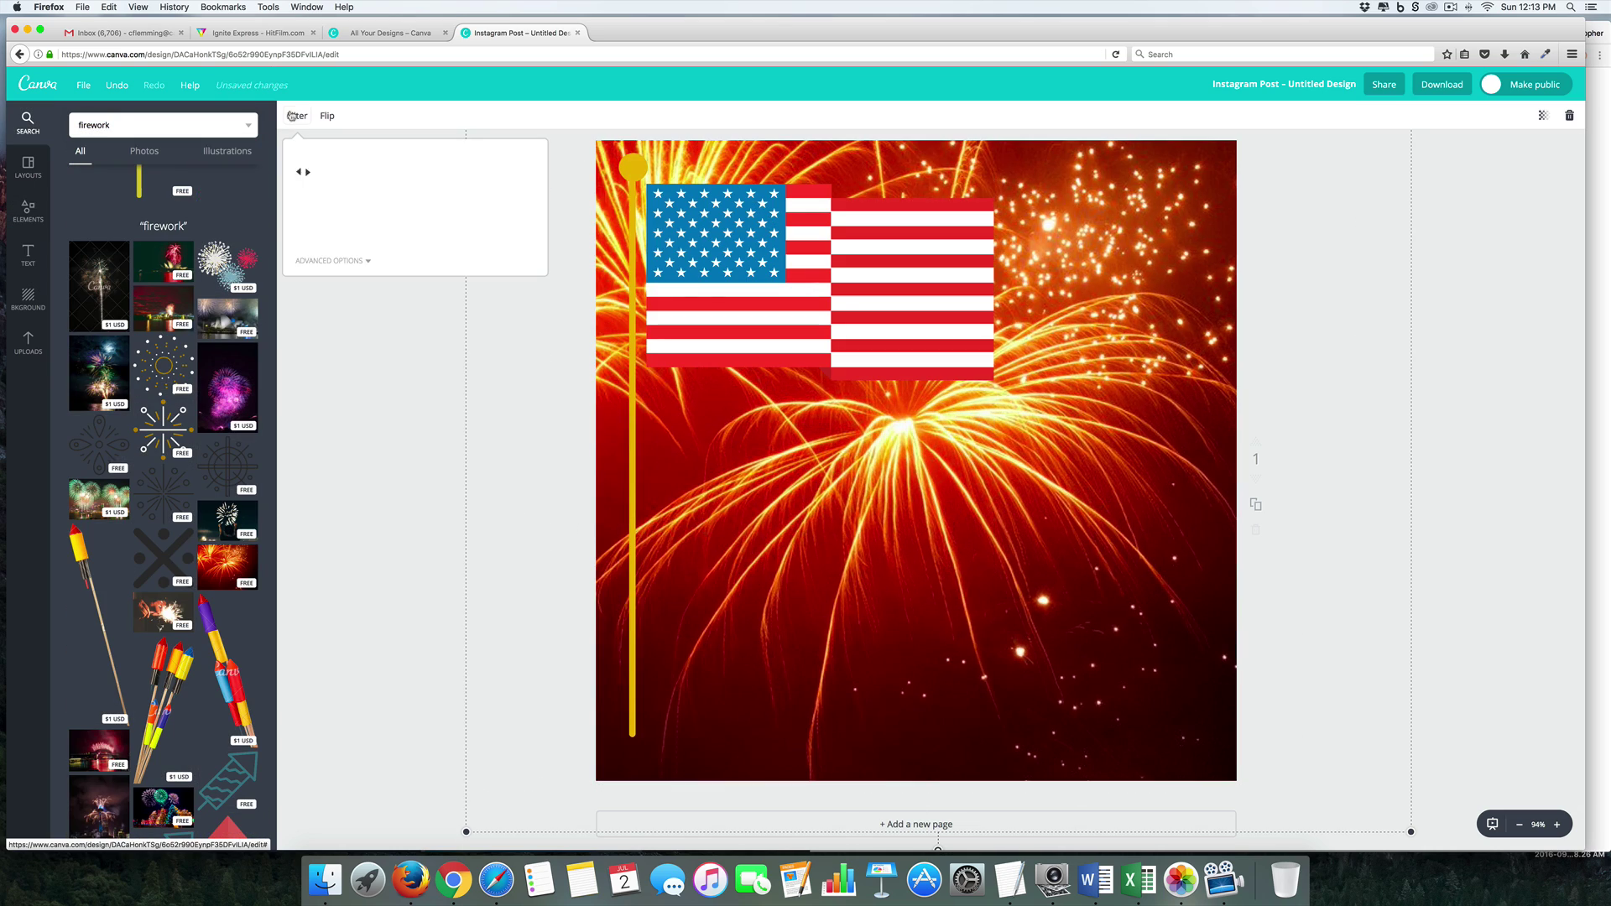
click(371, 172)
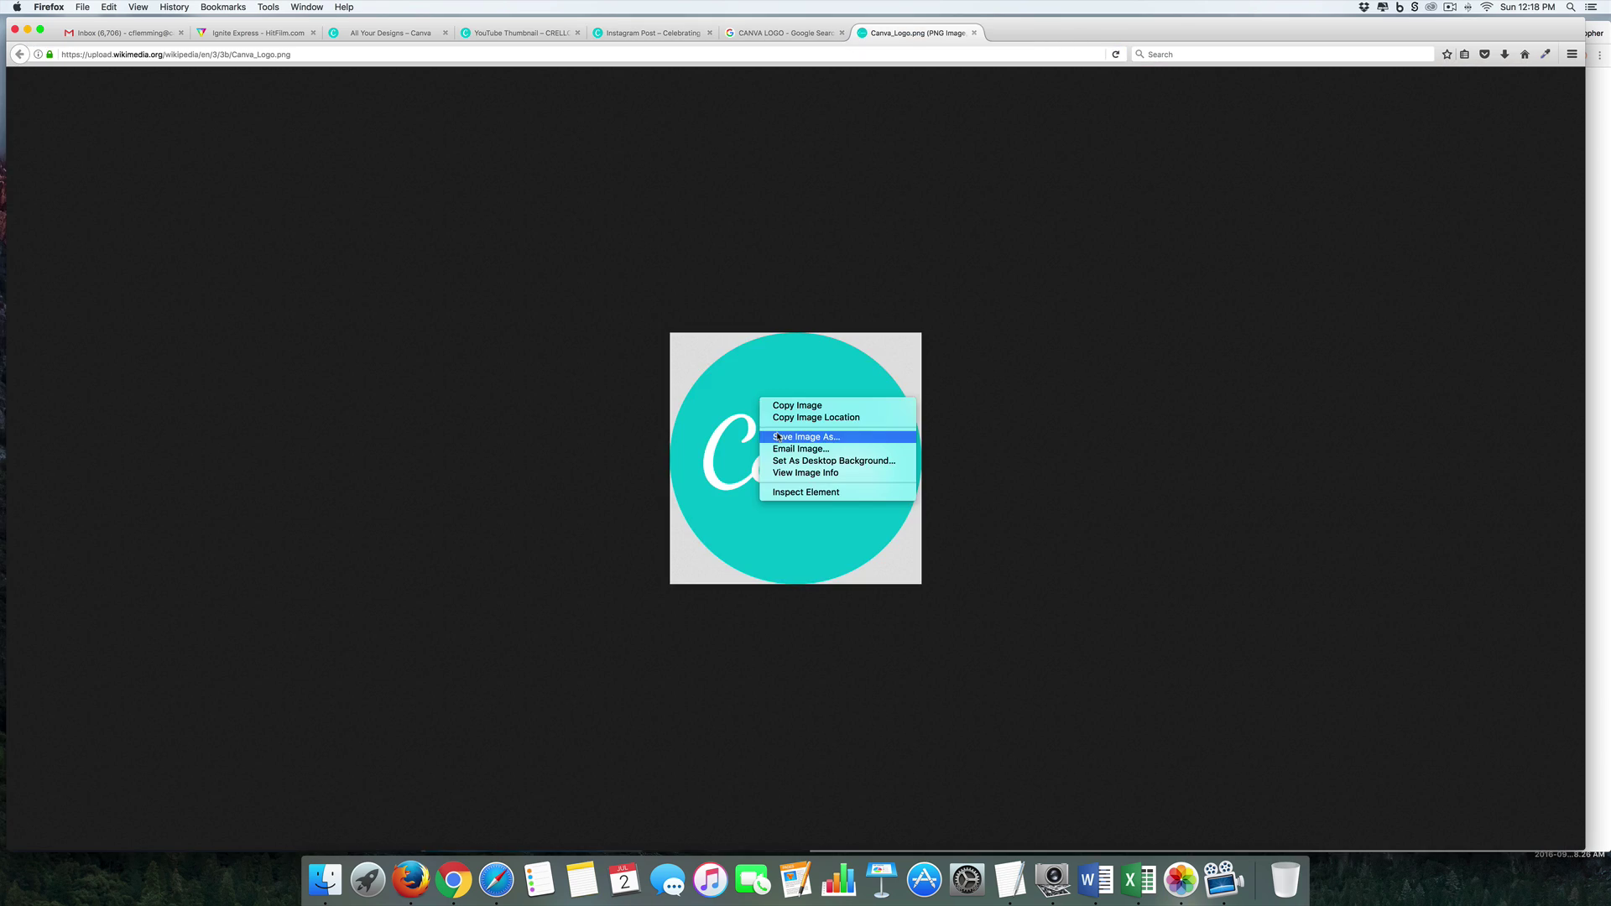
Step: Save the Canva logo image and add it to the thumbnail's right half
click(778, 437)
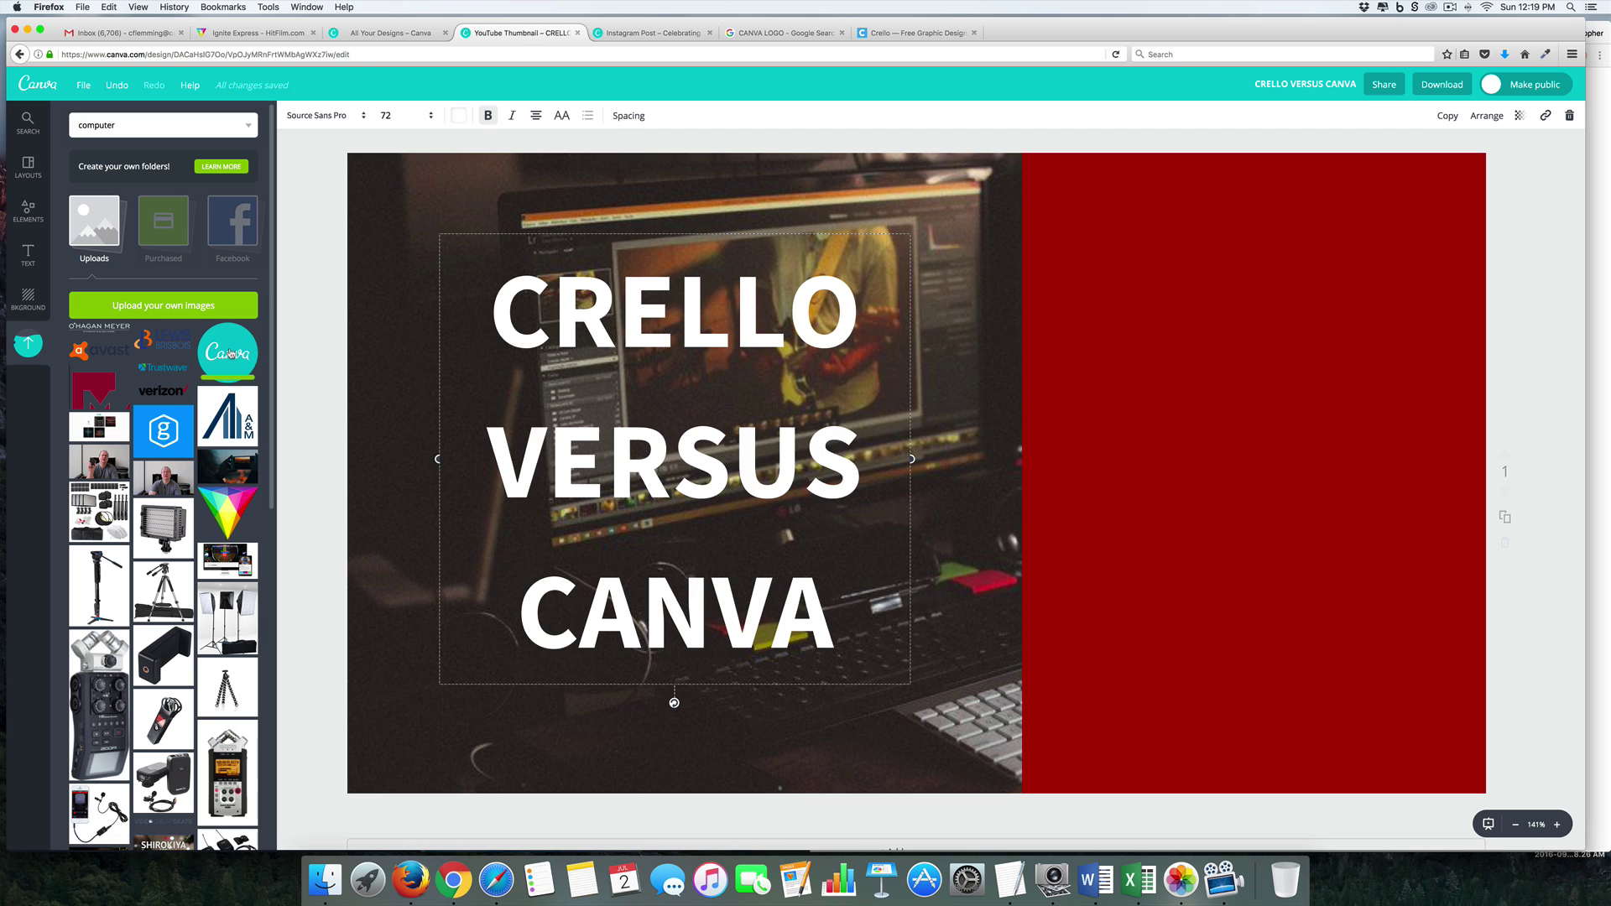
click(229, 354)
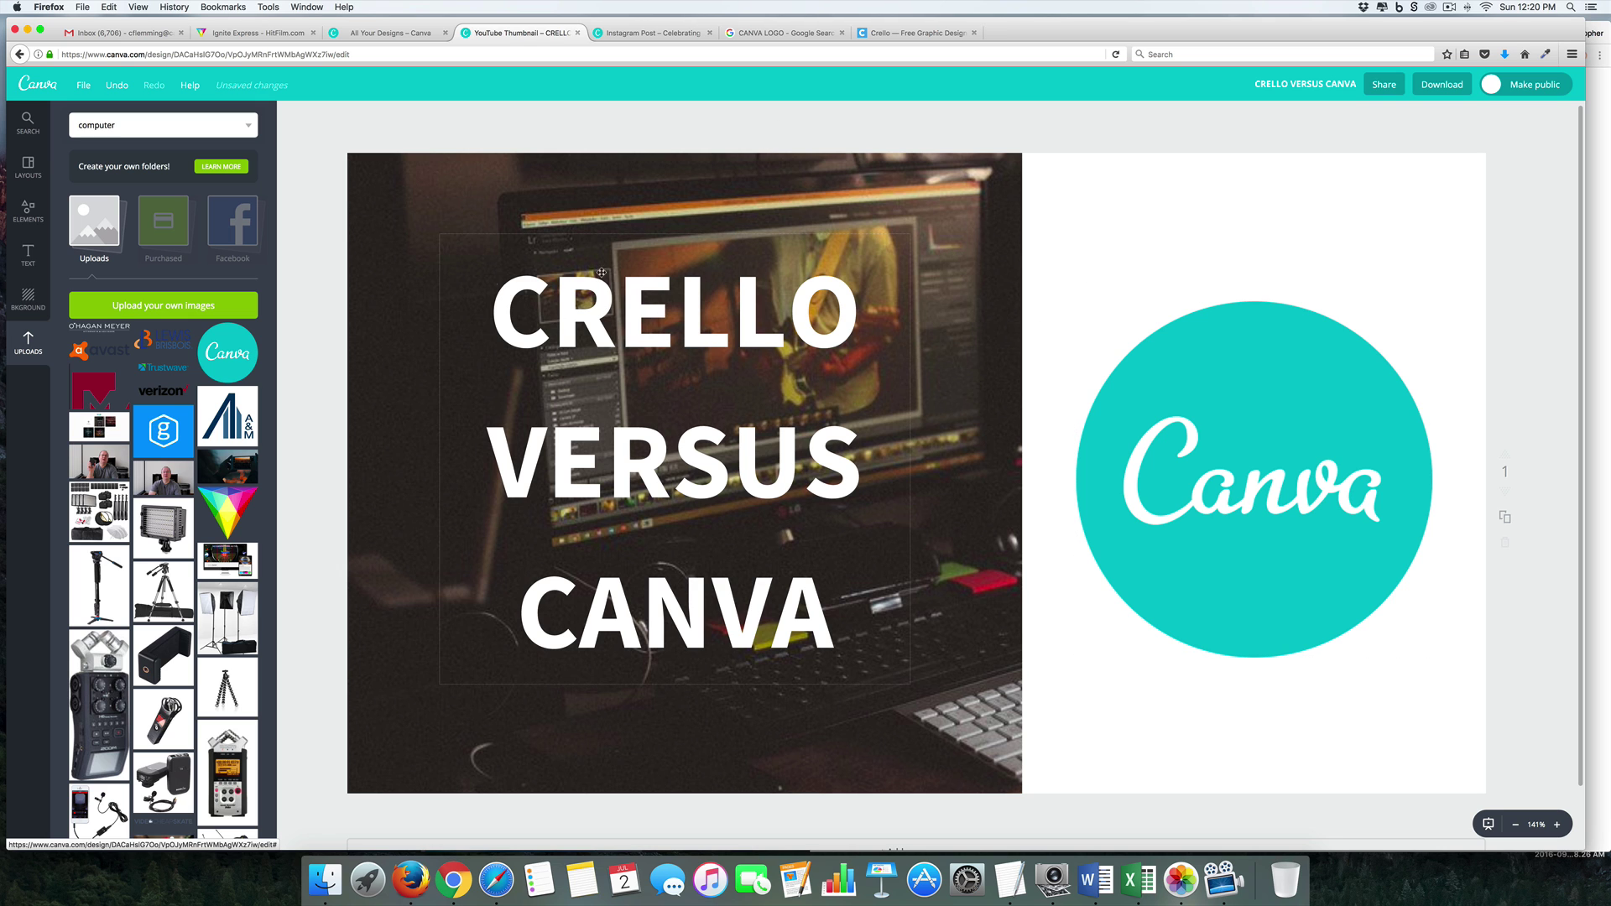
Step: Start a new infographic using the Best Things to Donate layout
click(391, 33)
click(1099, 174)
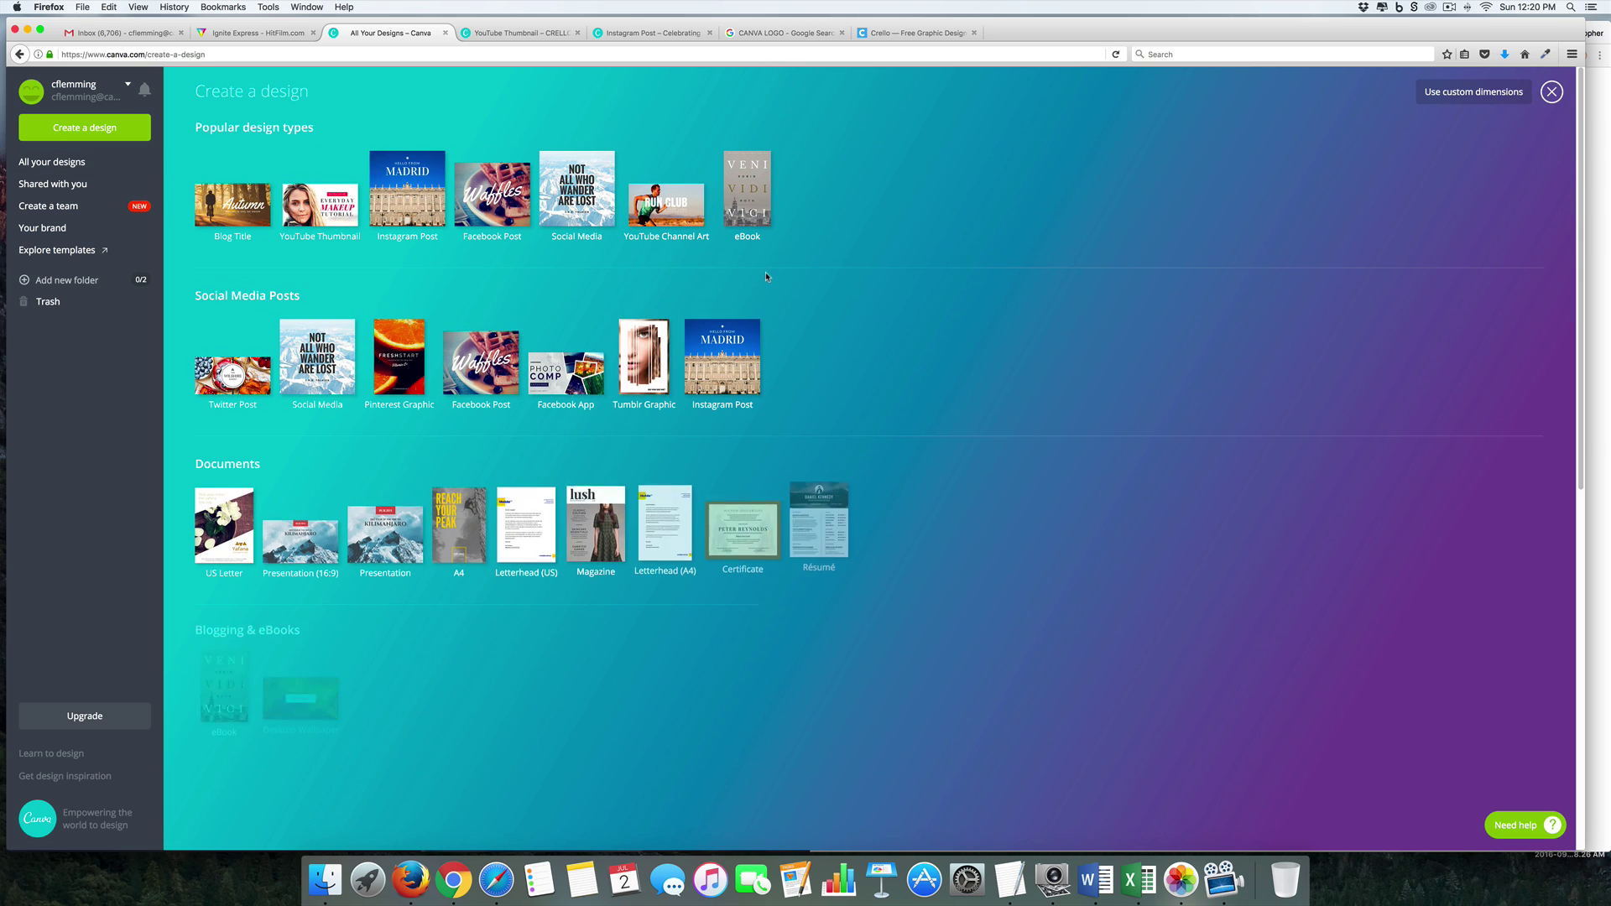
scroll(564, 417, down, 4)
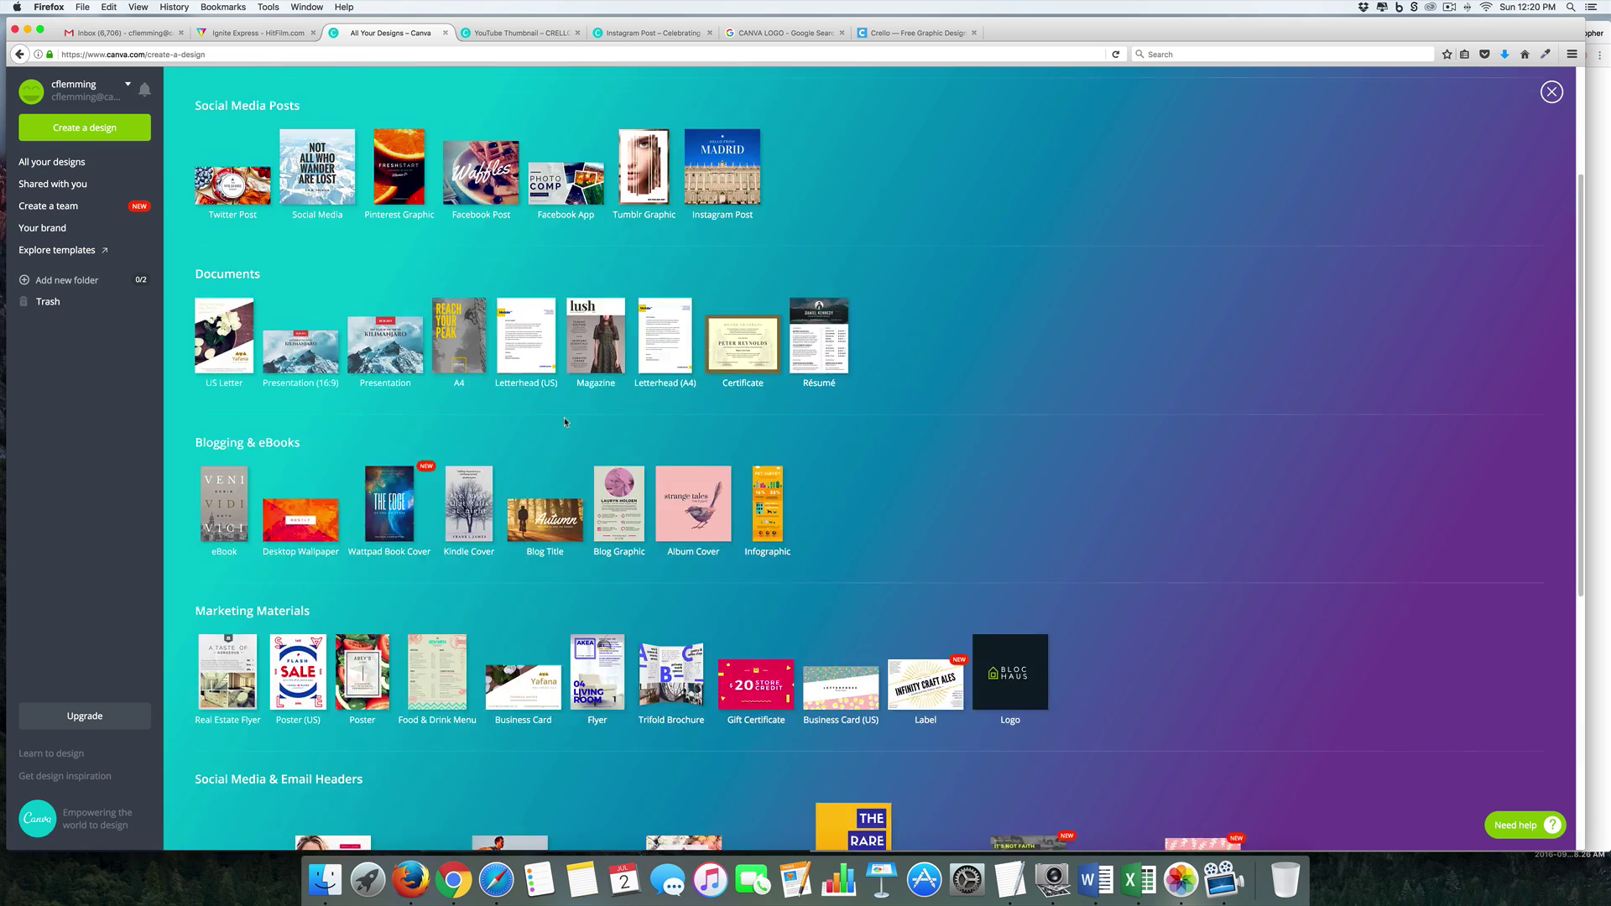
click(766, 540)
click(219, 349)
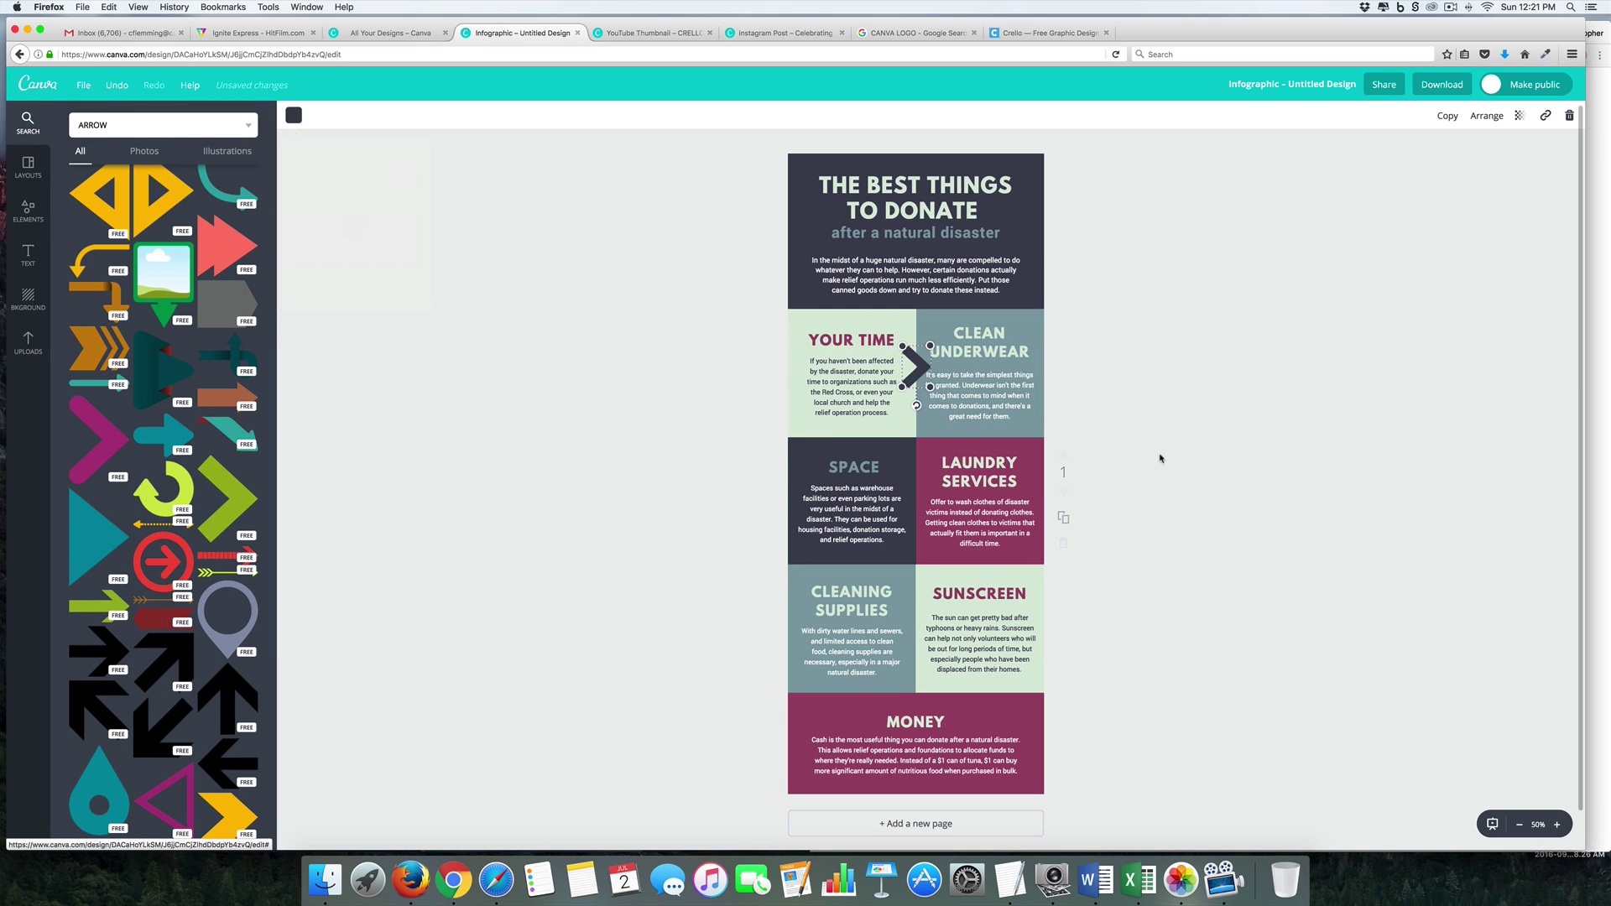
Step: Place recoloured chevron arrows by CLEAN UNDERWEAR, LAUNDRY SERVICES, YOUR TIME and SPACE
mouse_move(915, 367)
mouse_down()
mouse_move(959, 432)
mouse_move(917, 495)
mouse_up()
click(342, 162)
drag(917, 621, 916, 621)
mouse_move(915, 361)
mouse_down()
mouse_move(910, 333)
mouse_move(914, 359)
mouse_up()
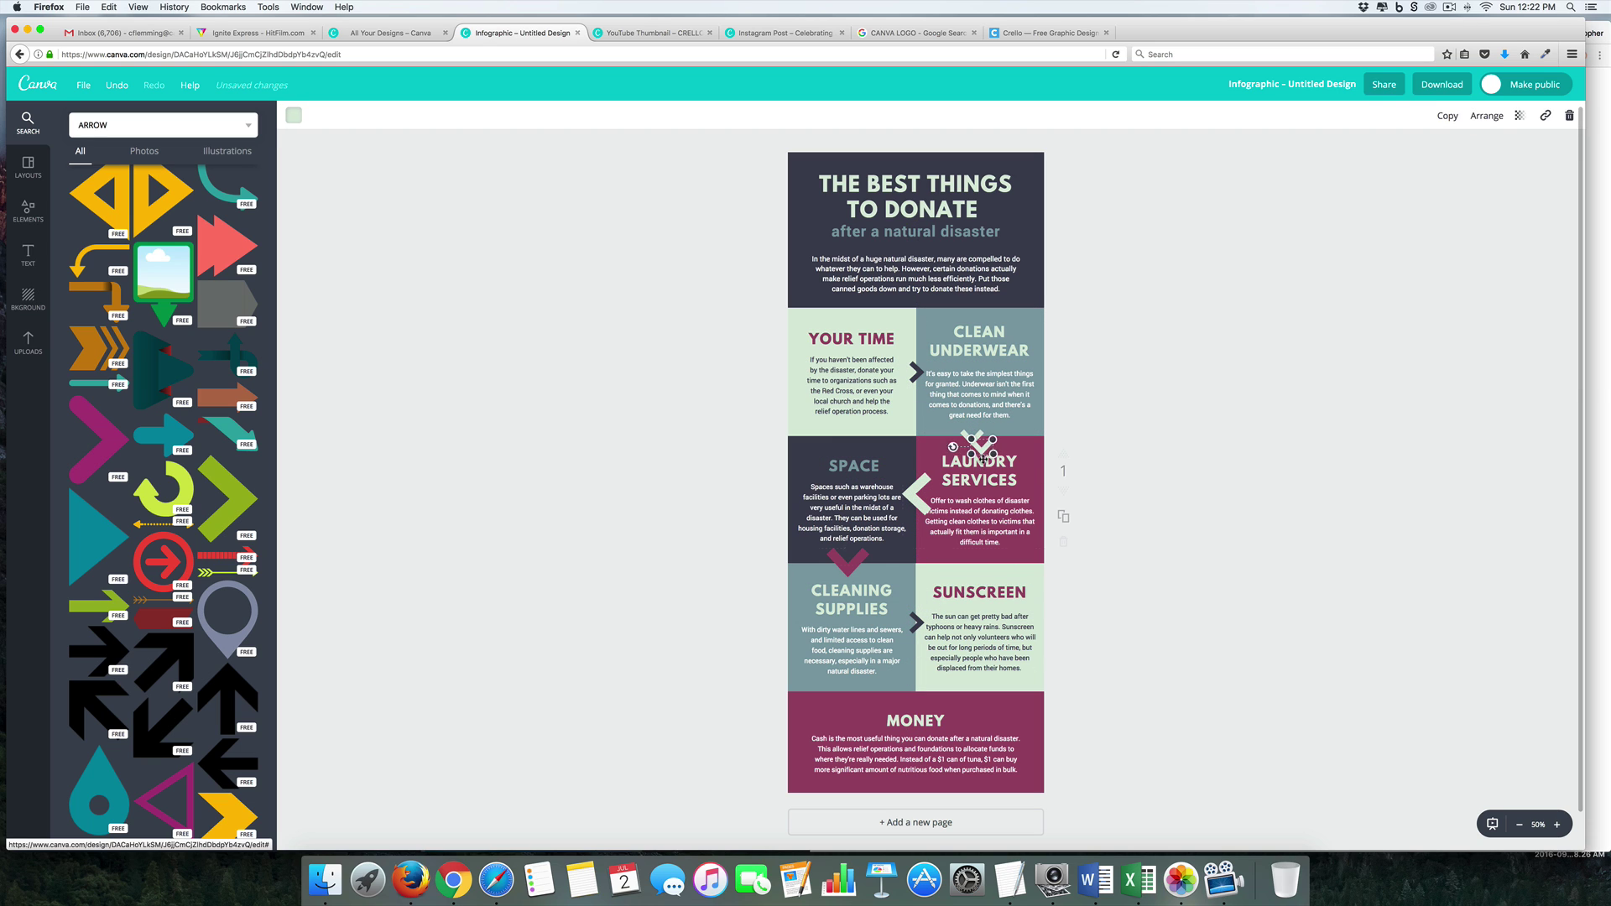
click(851, 560)
click(917, 501)
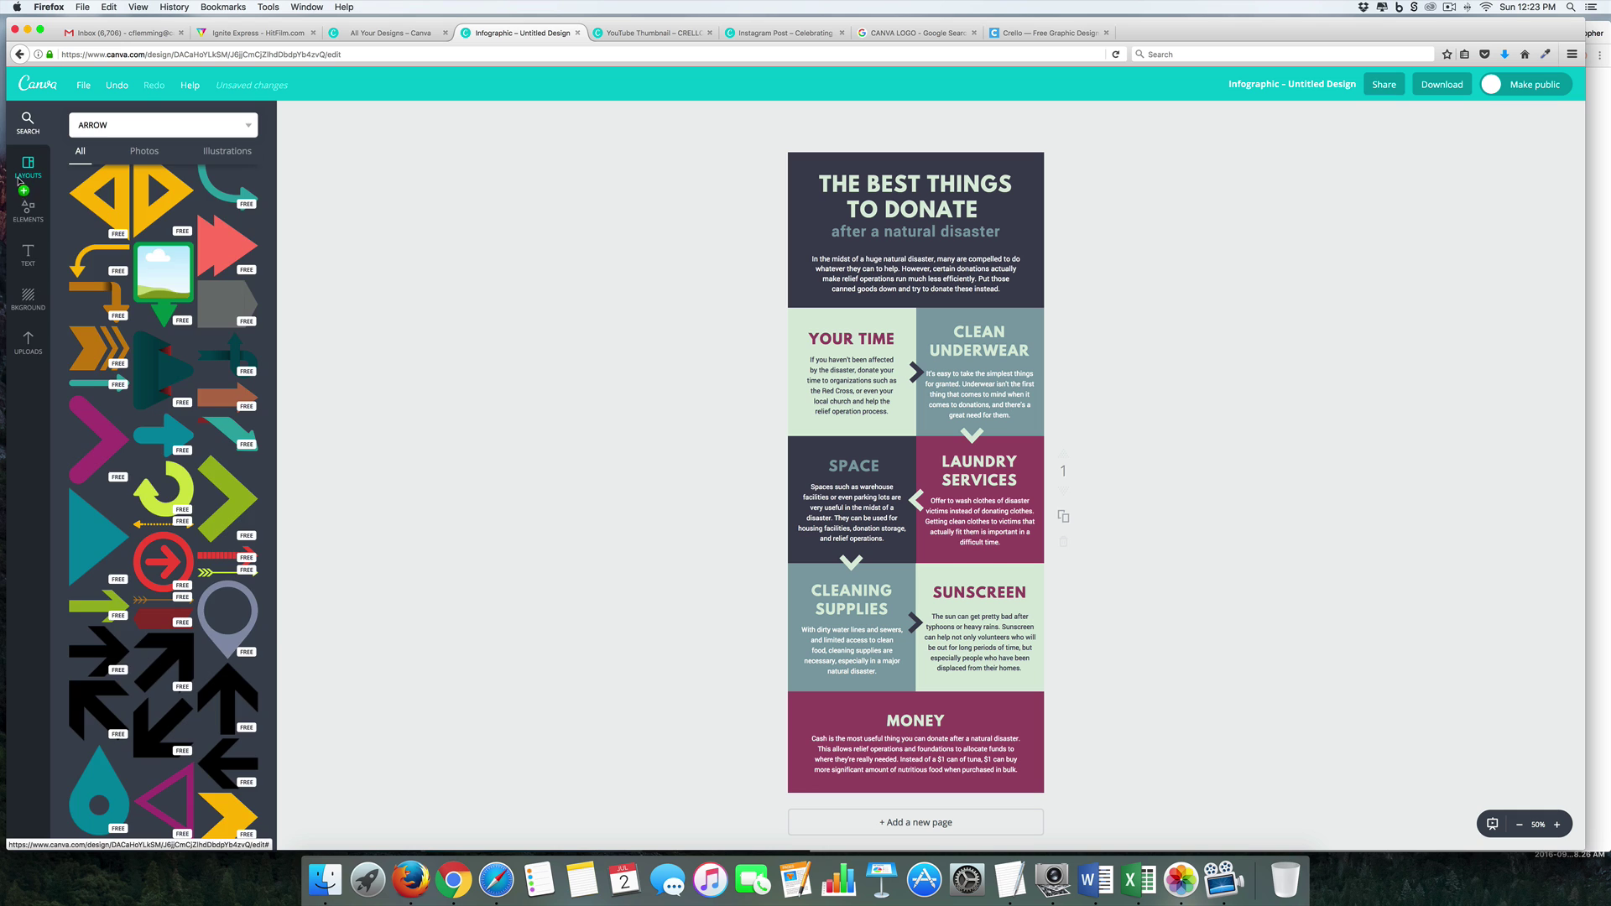
Step: Browse the uploaded images and the ready-made infographic layouts
click(28, 342)
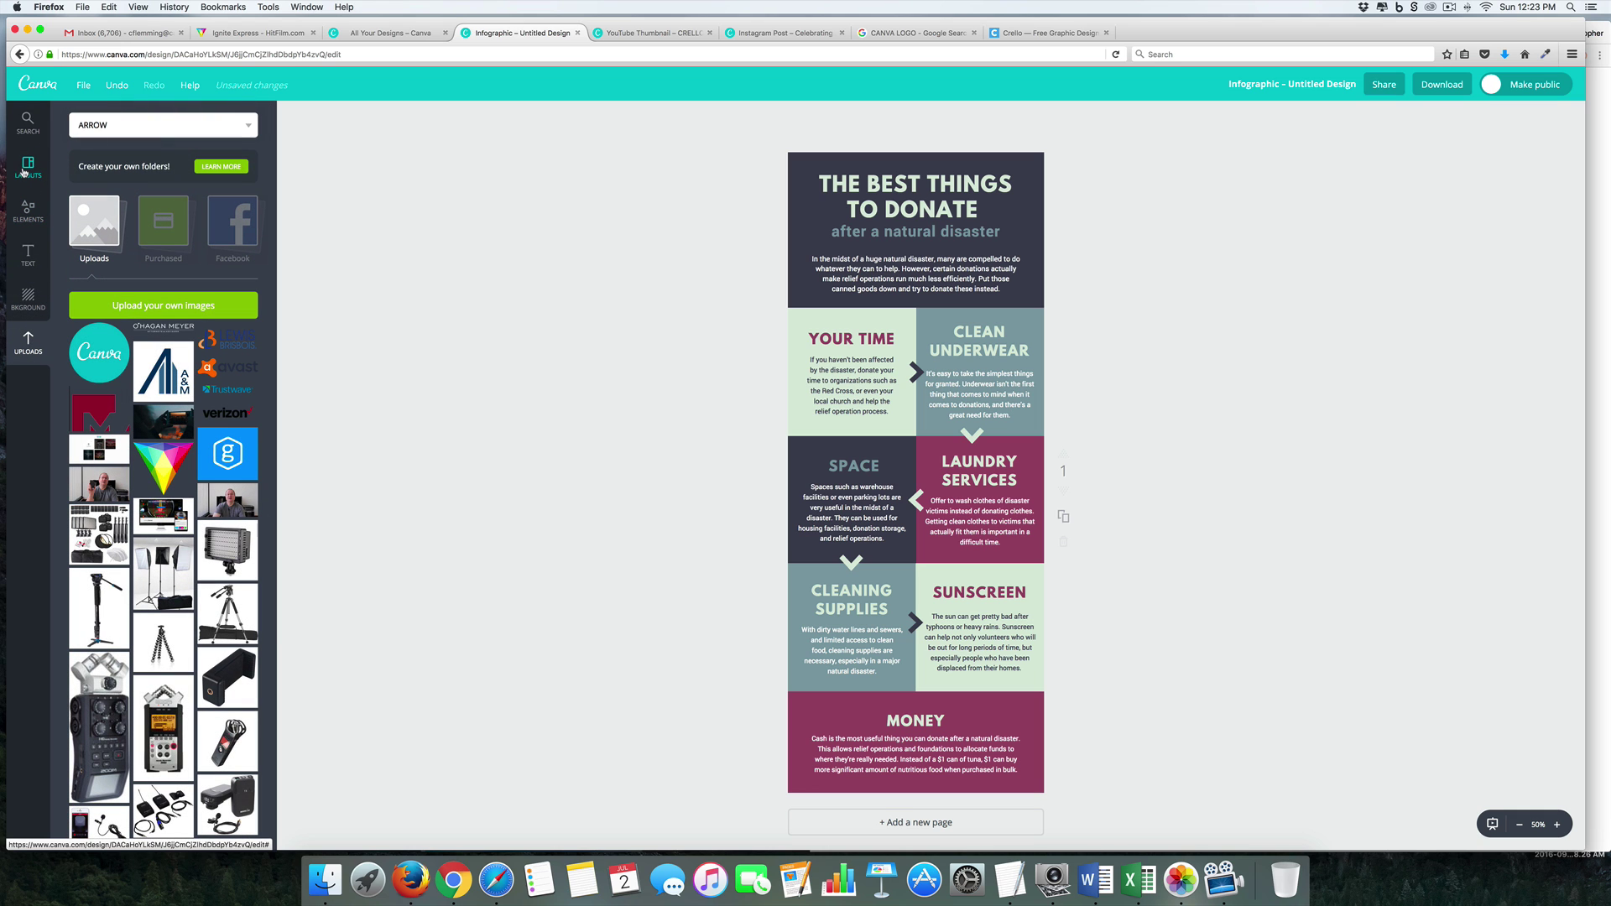
click(28, 168)
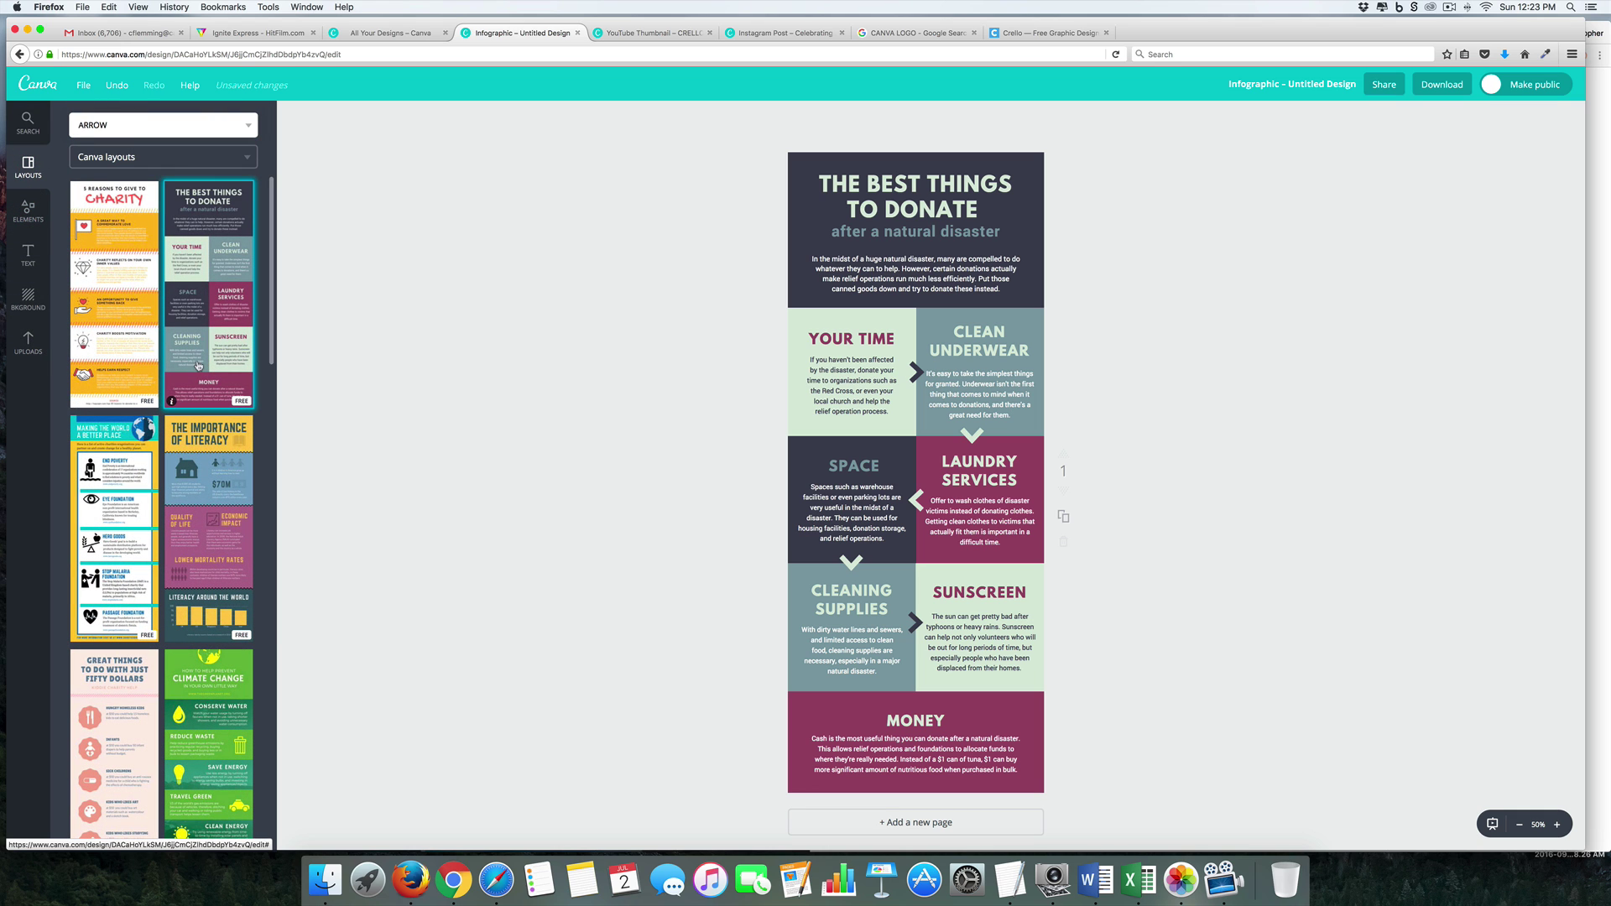
scroll(233, 574, down, 3)
scroll(232, 574, down, 10)
scroll(232, 574, down, 15)
scroll(232, 574, down, 10)
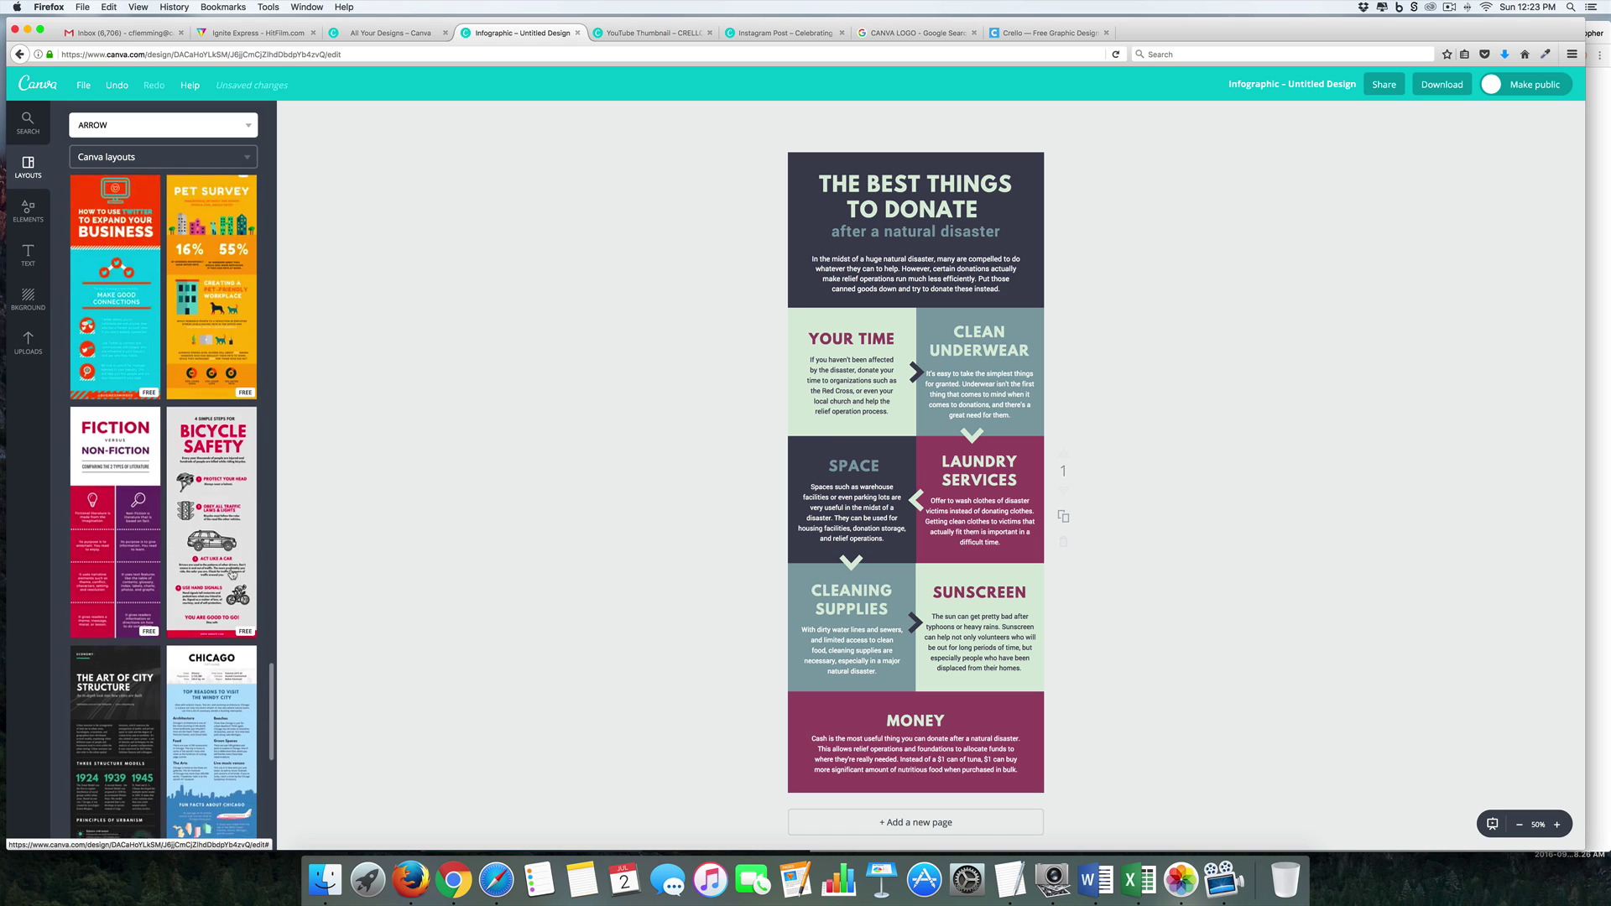
scroll(233, 575, down, 10)
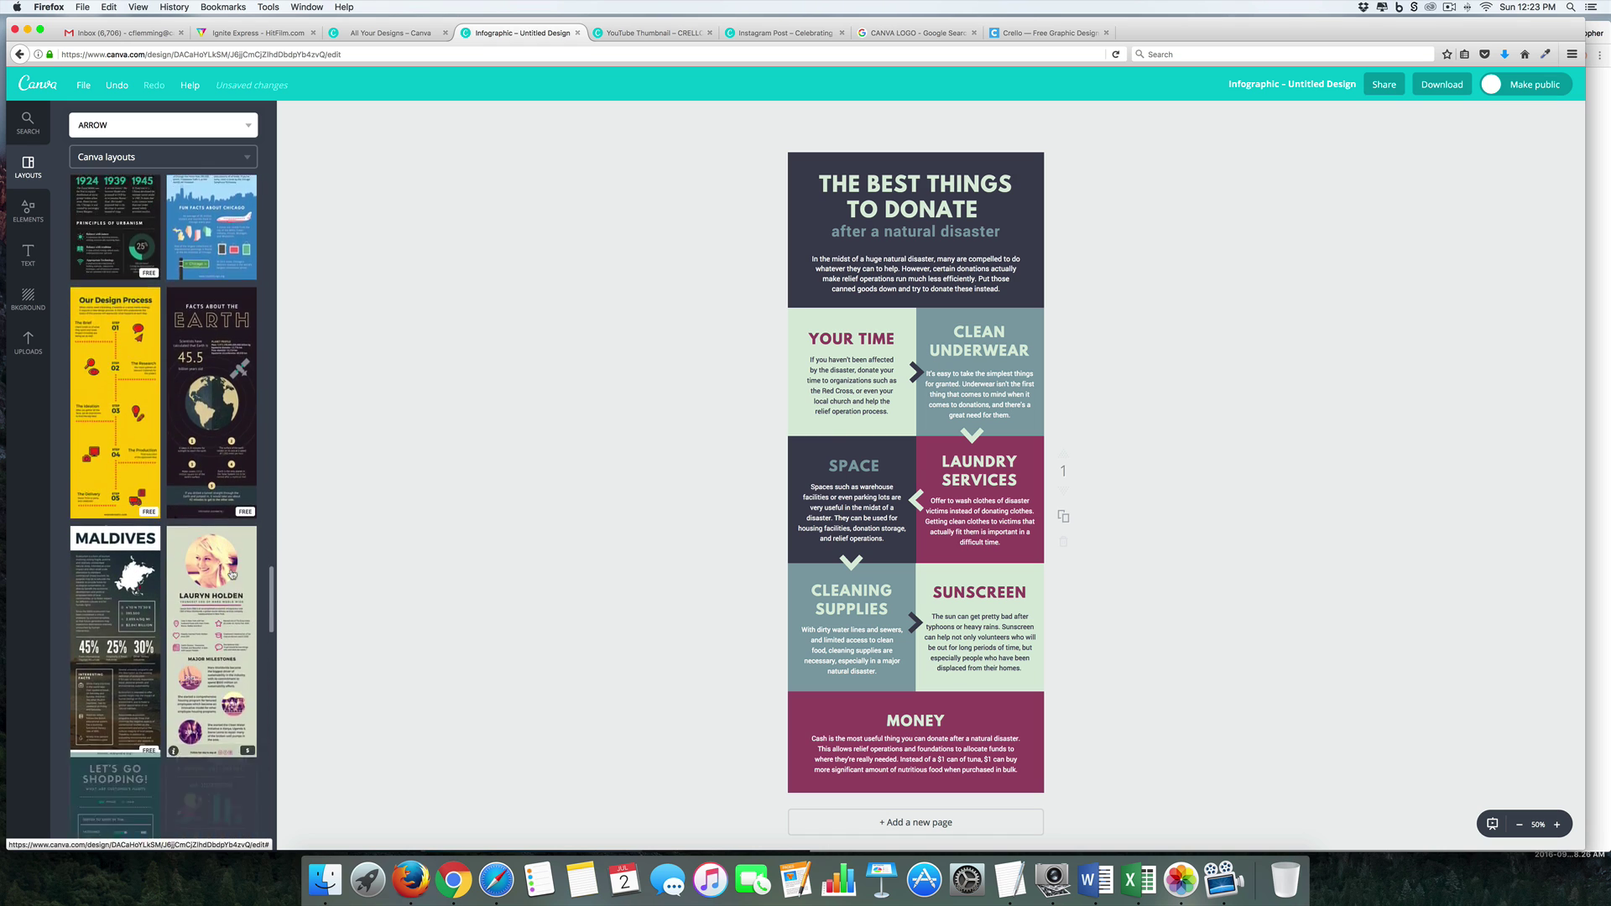
scroll(232, 574, down, 4)
scroll(250, 620, up, 2)
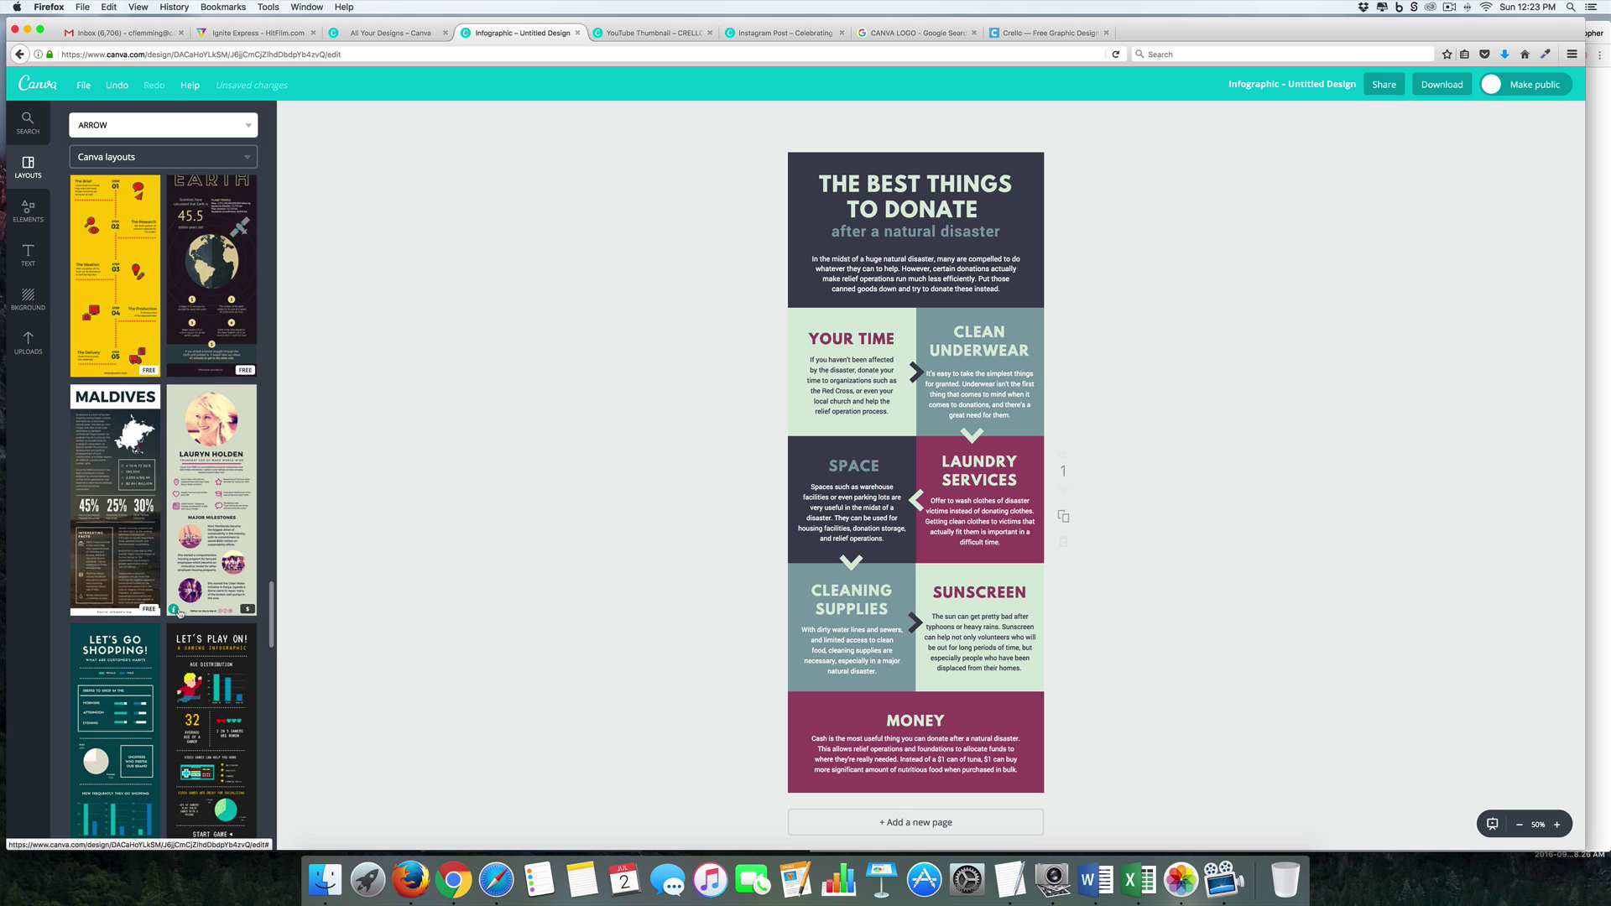
Step: Review the Life Story Infographic layout details, then bring up Crello in Chrome
click(175, 613)
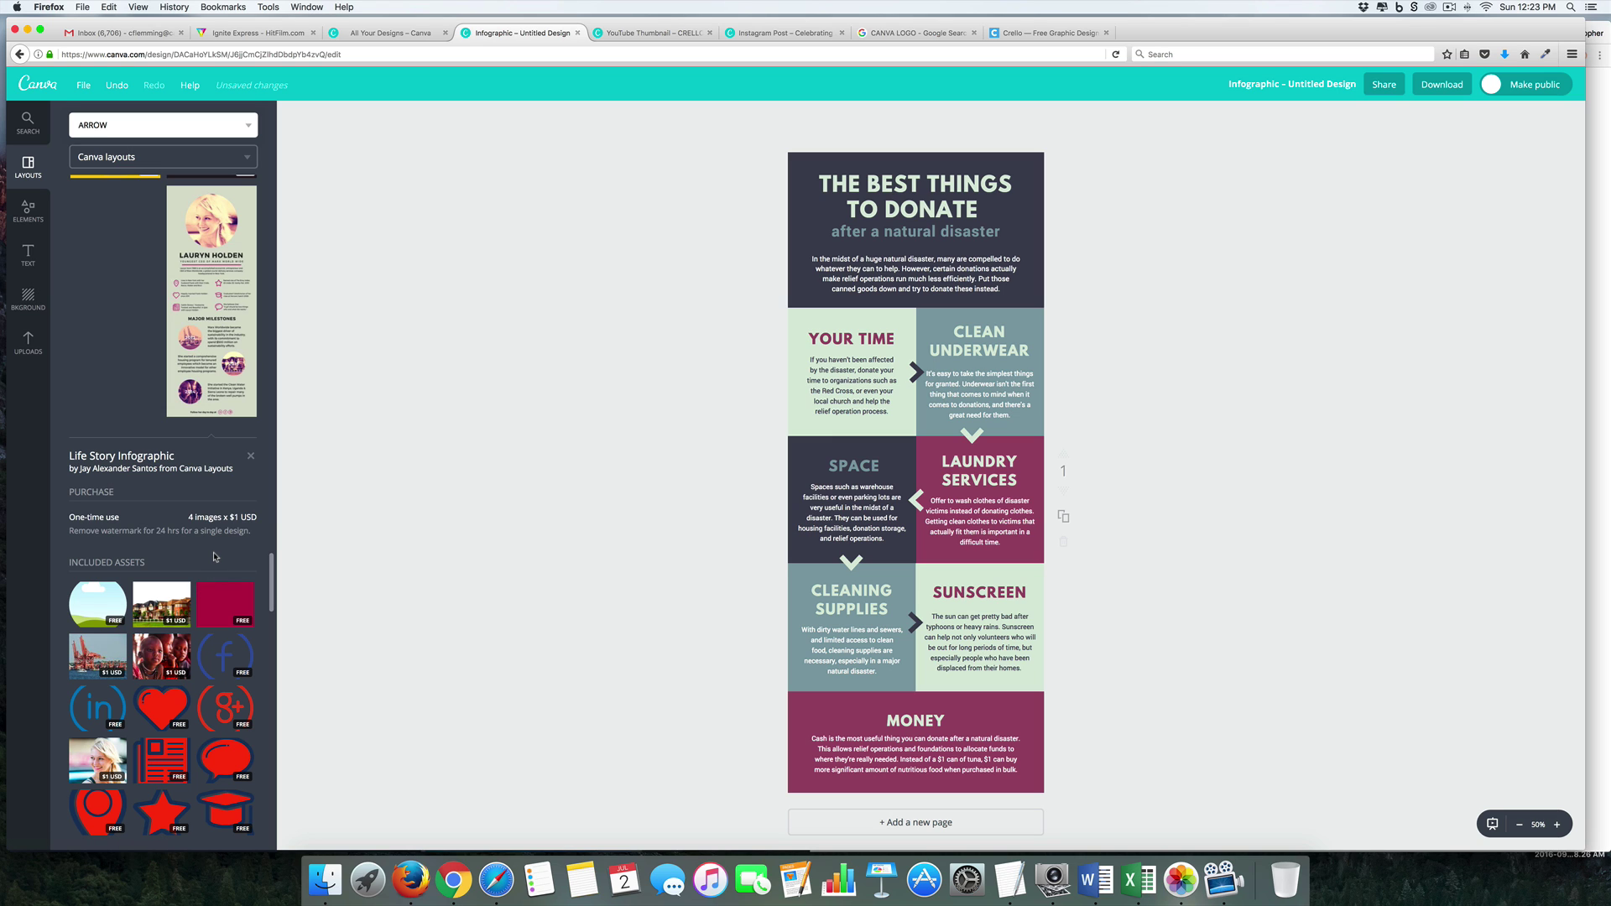
scroll(214, 557, down, 2)
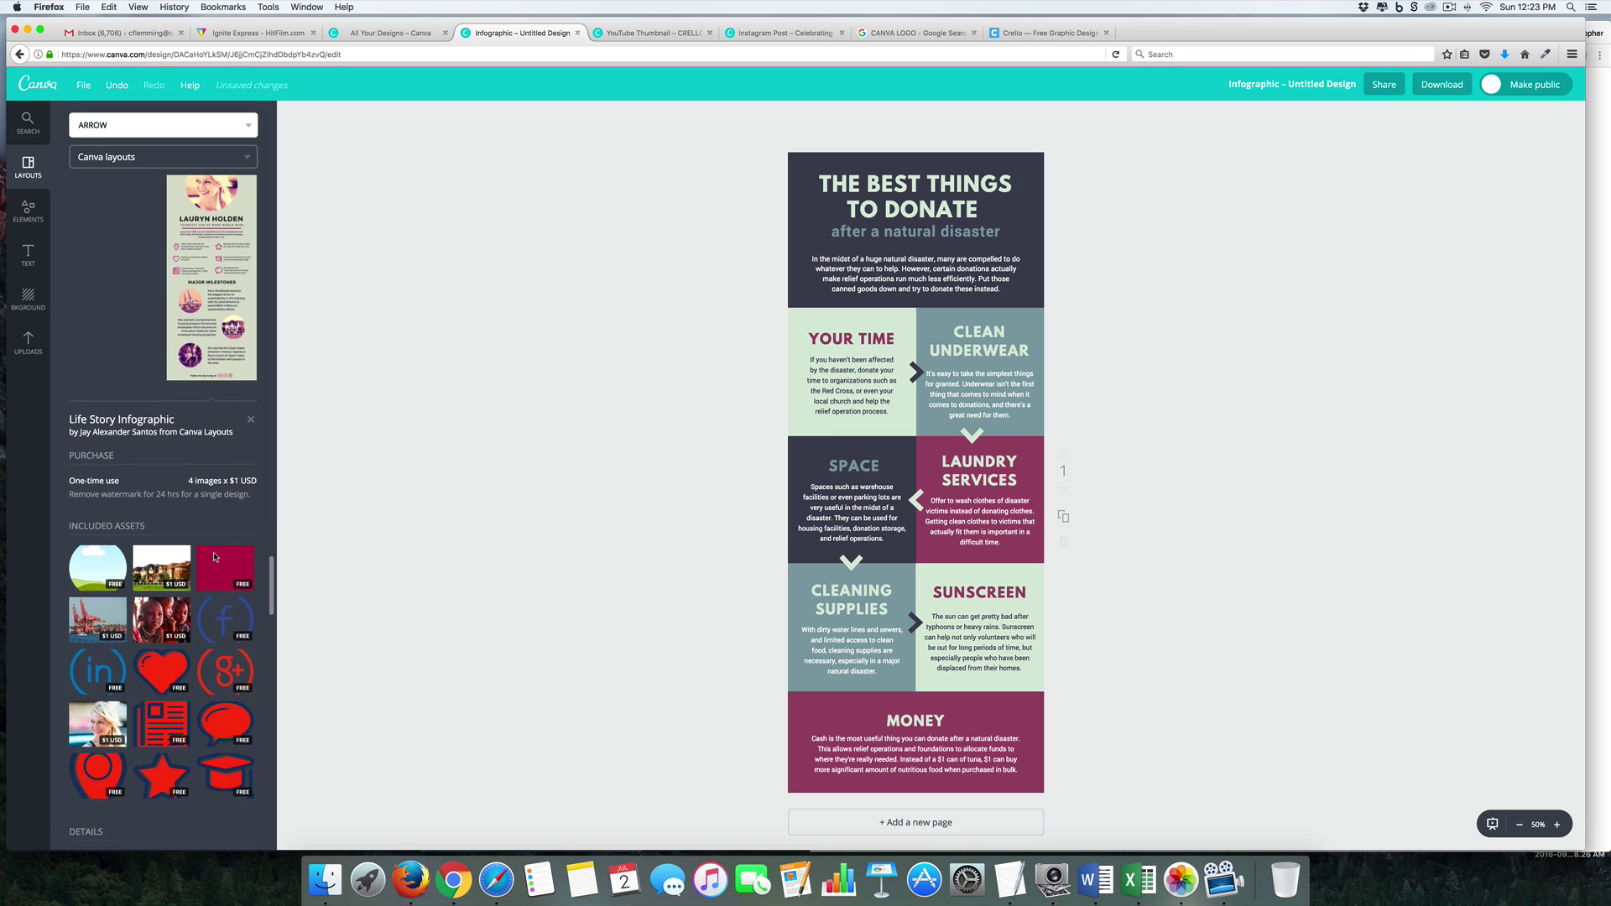
scroll(215, 556, down, 5)
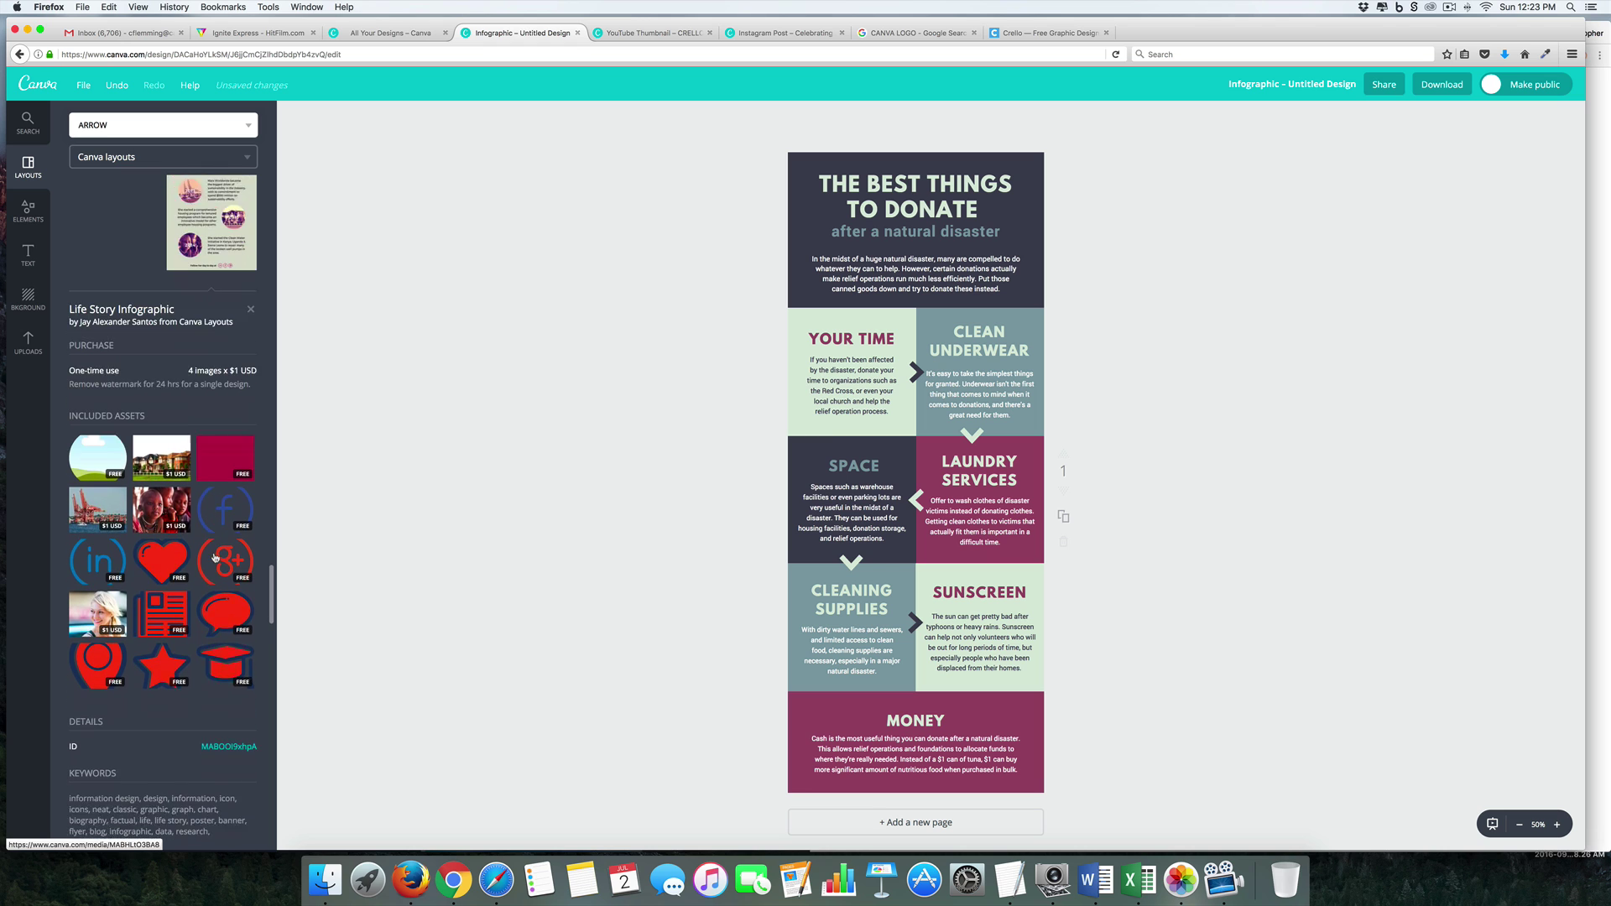
scroll(215, 557, up, 10)
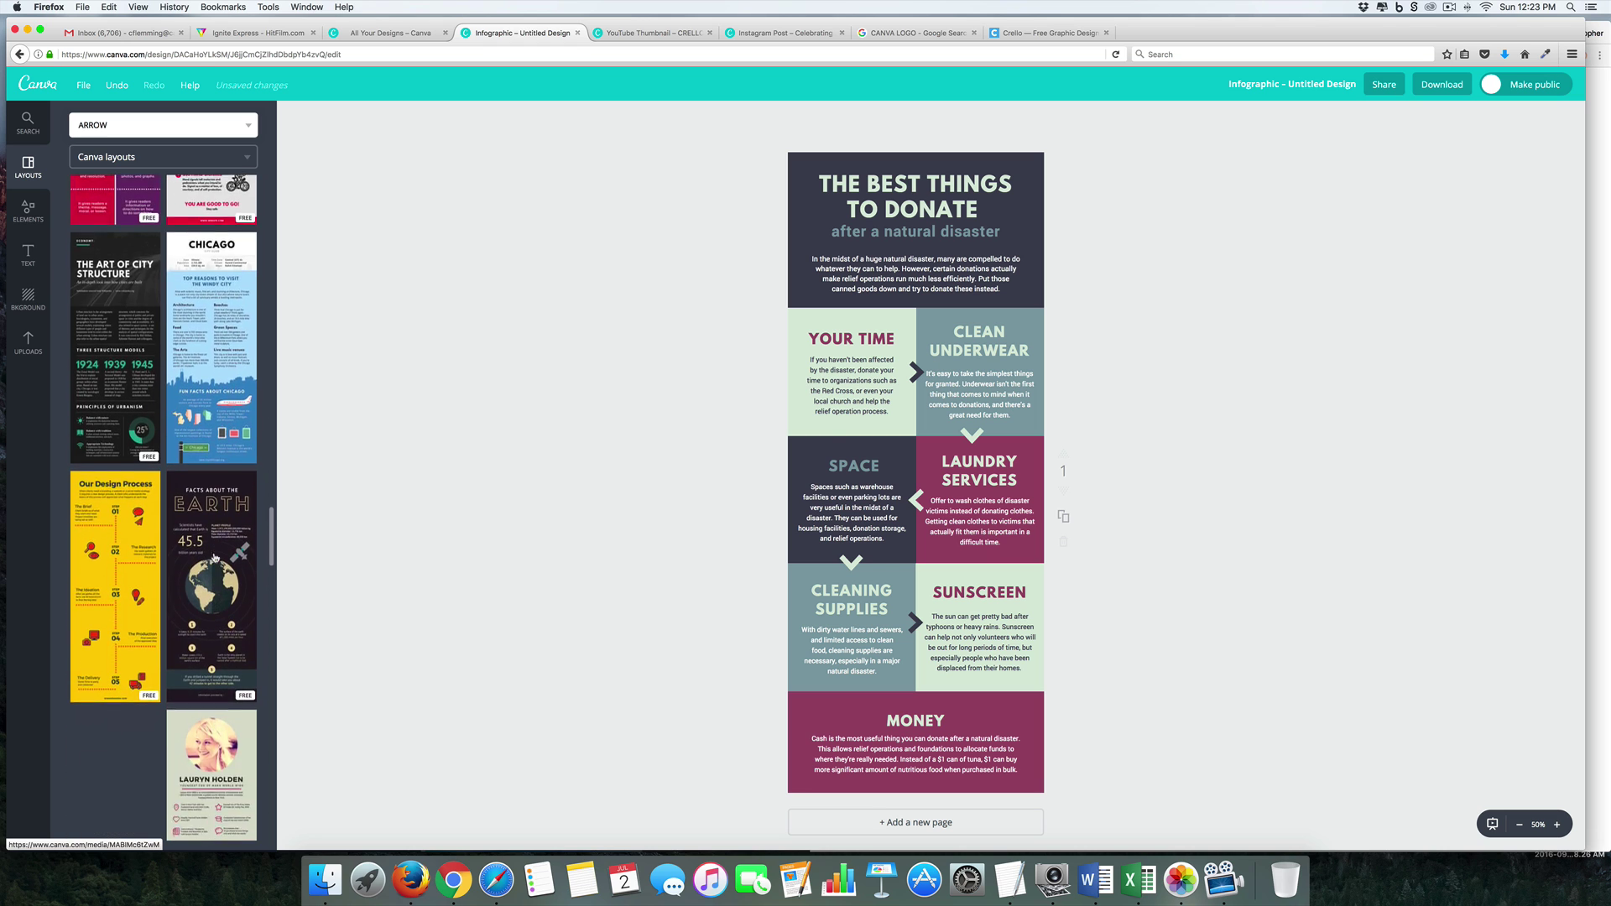
scroll(215, 557, down, 10)
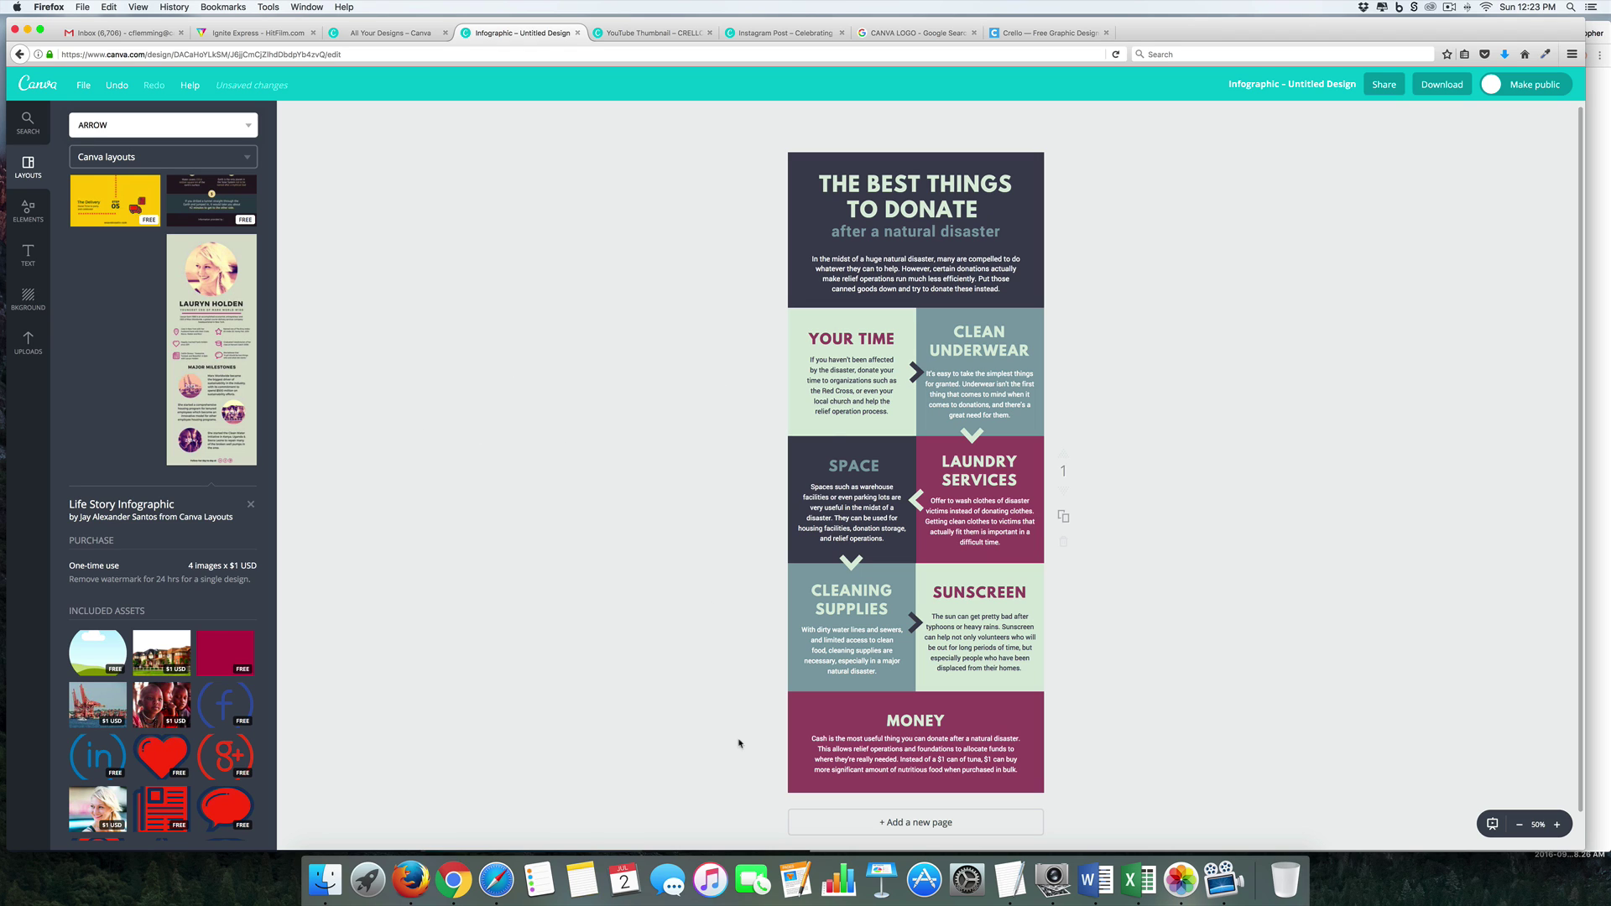
click(454, 881)
Step: Start a new Crello social media post and search stock images for 'fire'
click(1479, 606)
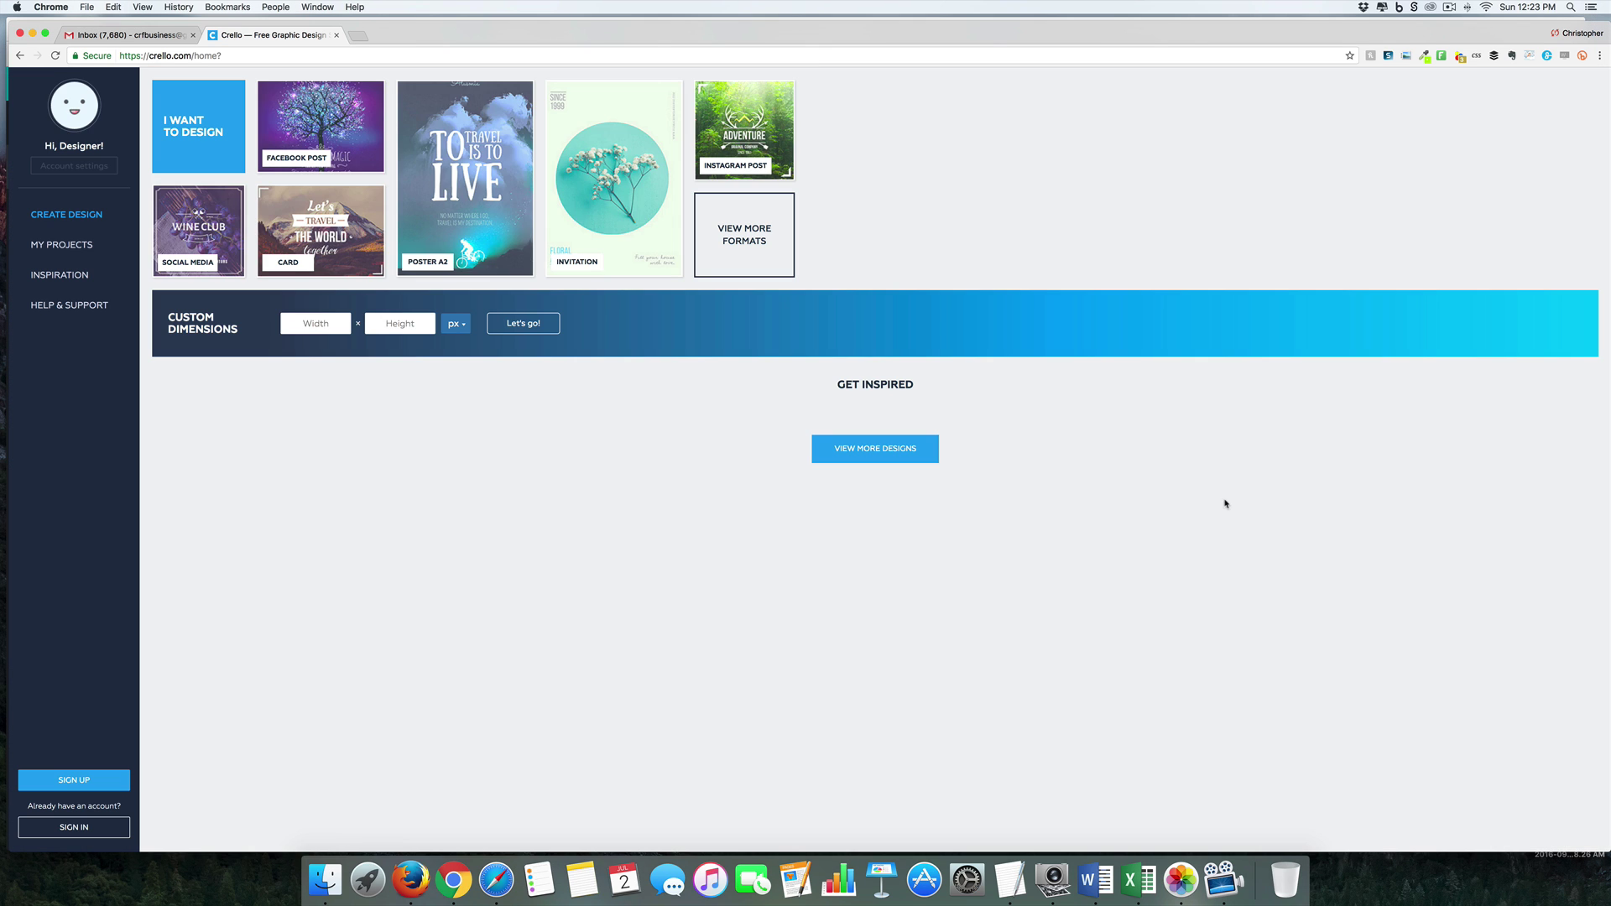
click(202, 239)
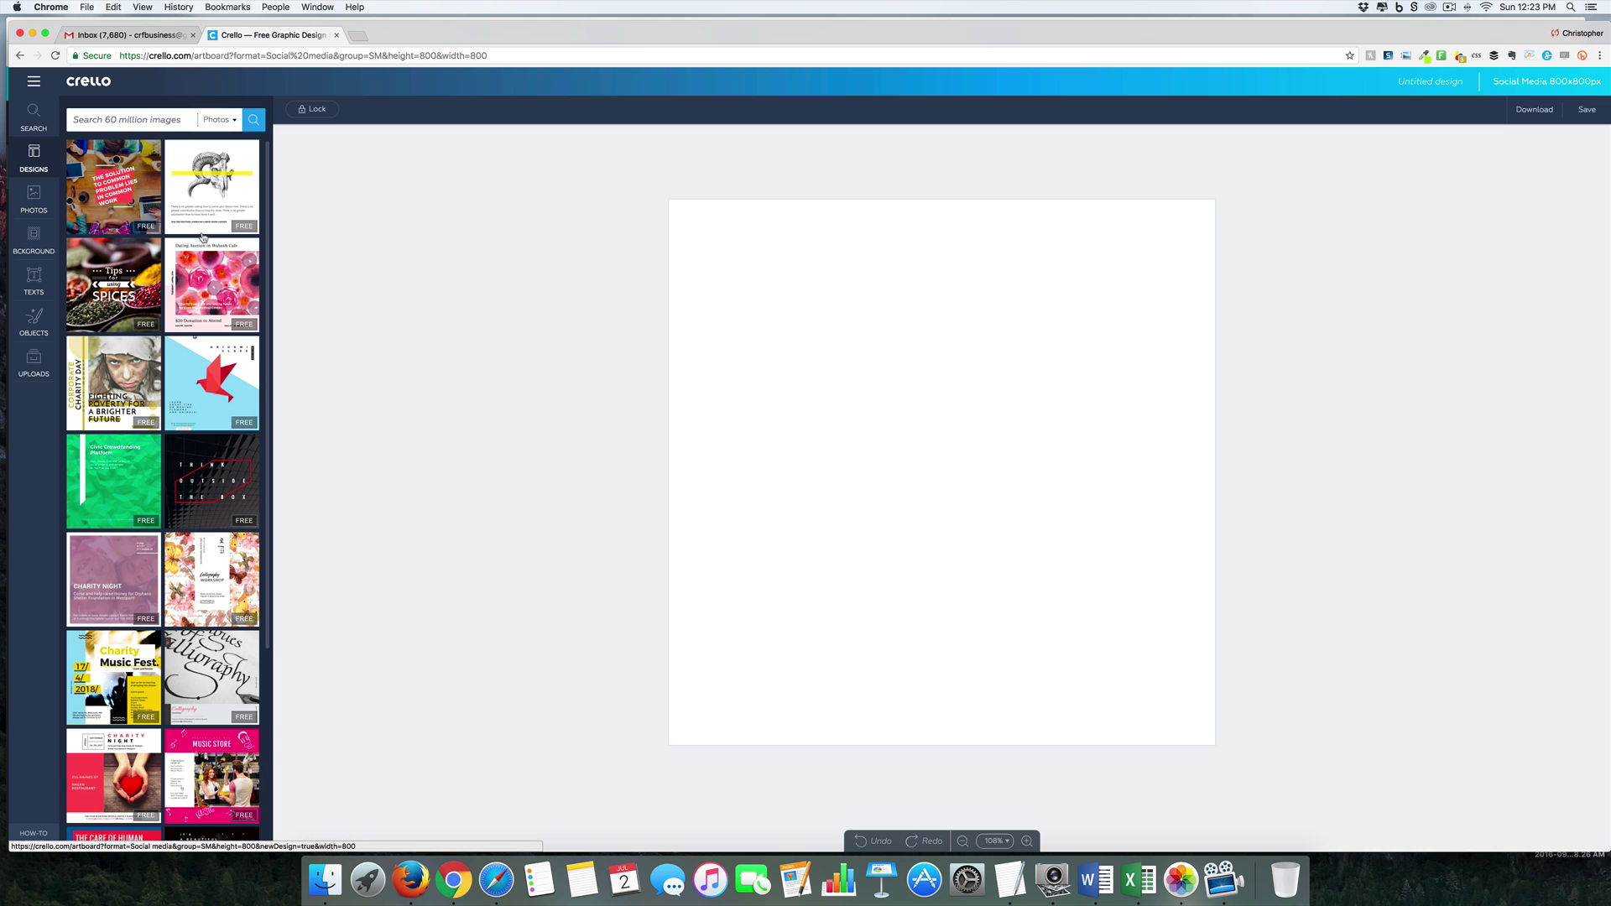
click(138, 120)
text(fireworks)
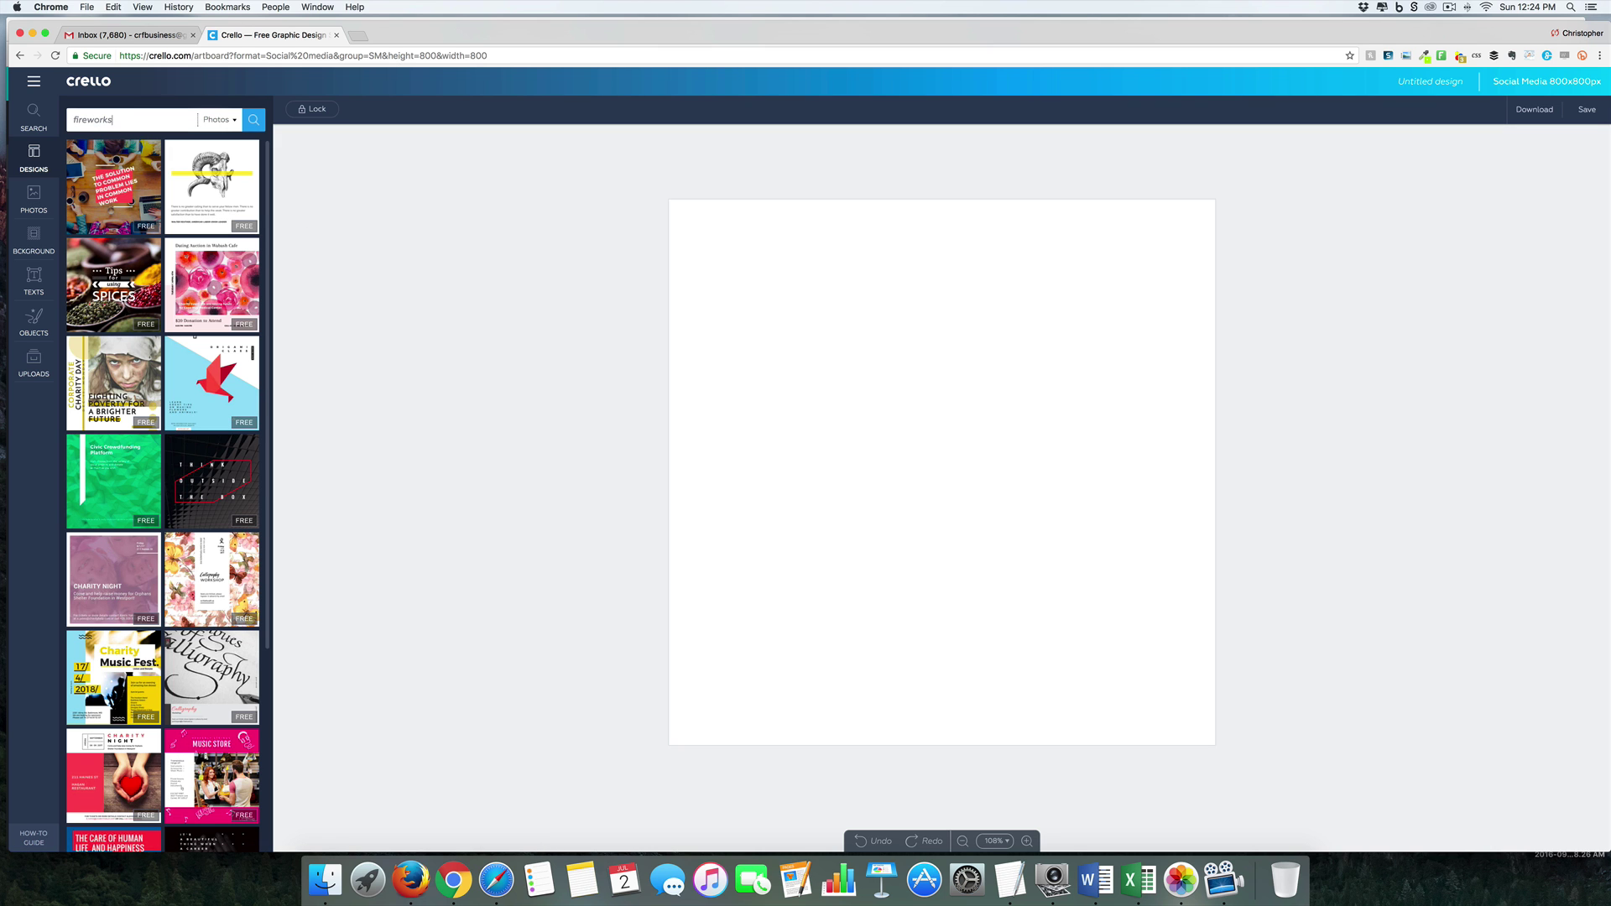
key(Return)
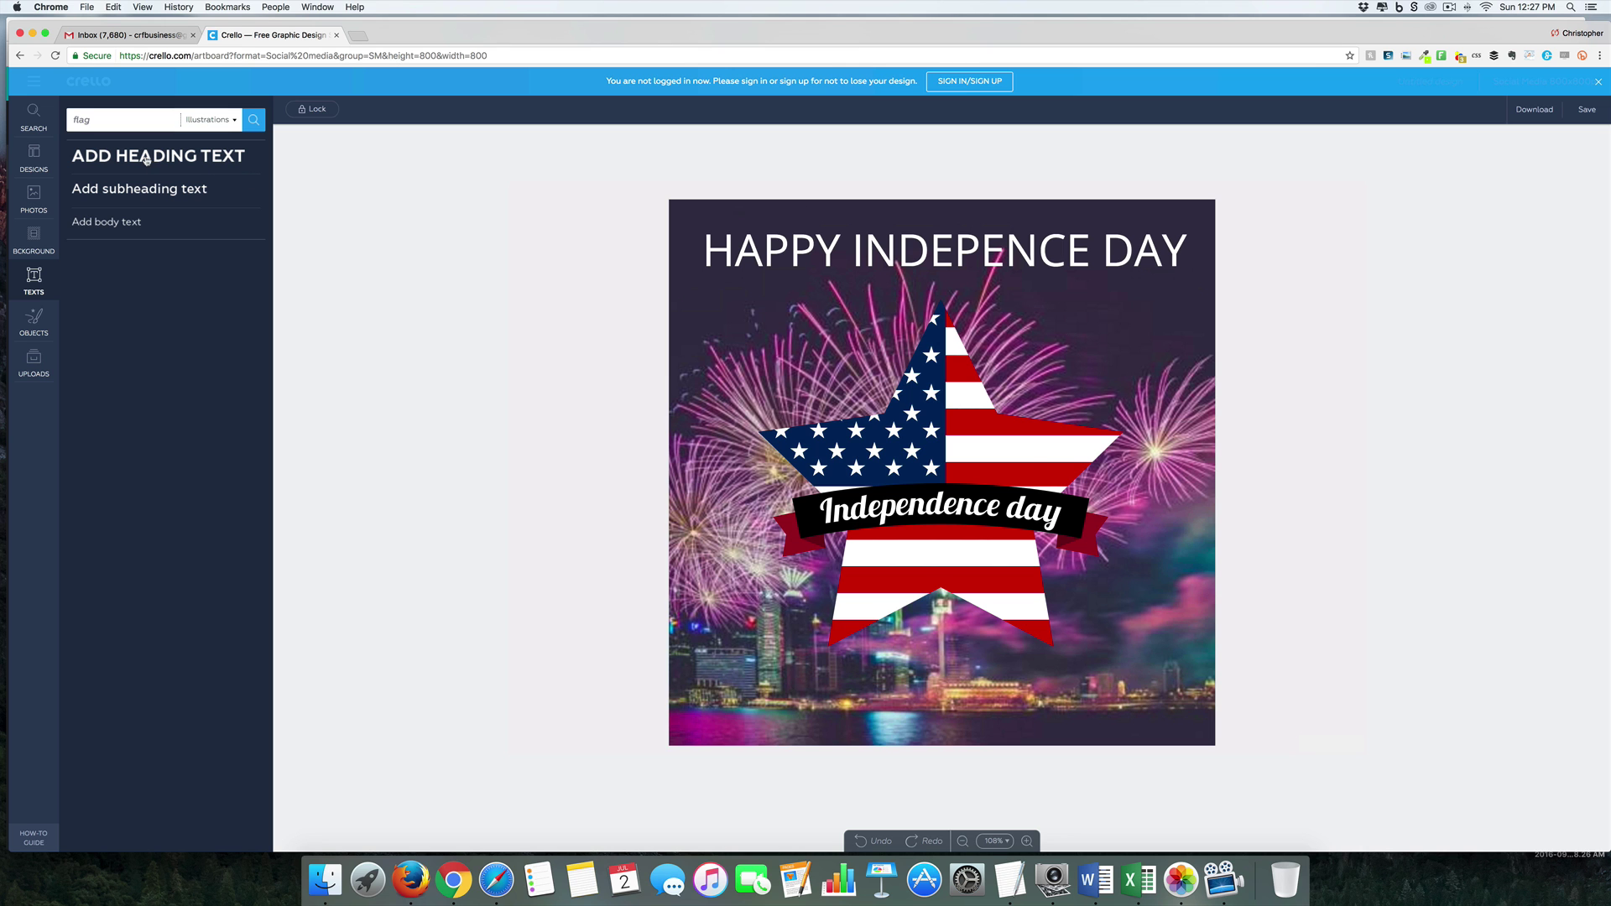
Step: Return to Crello's design formats page from the main menu
click(33, 80)
click(66, 214)
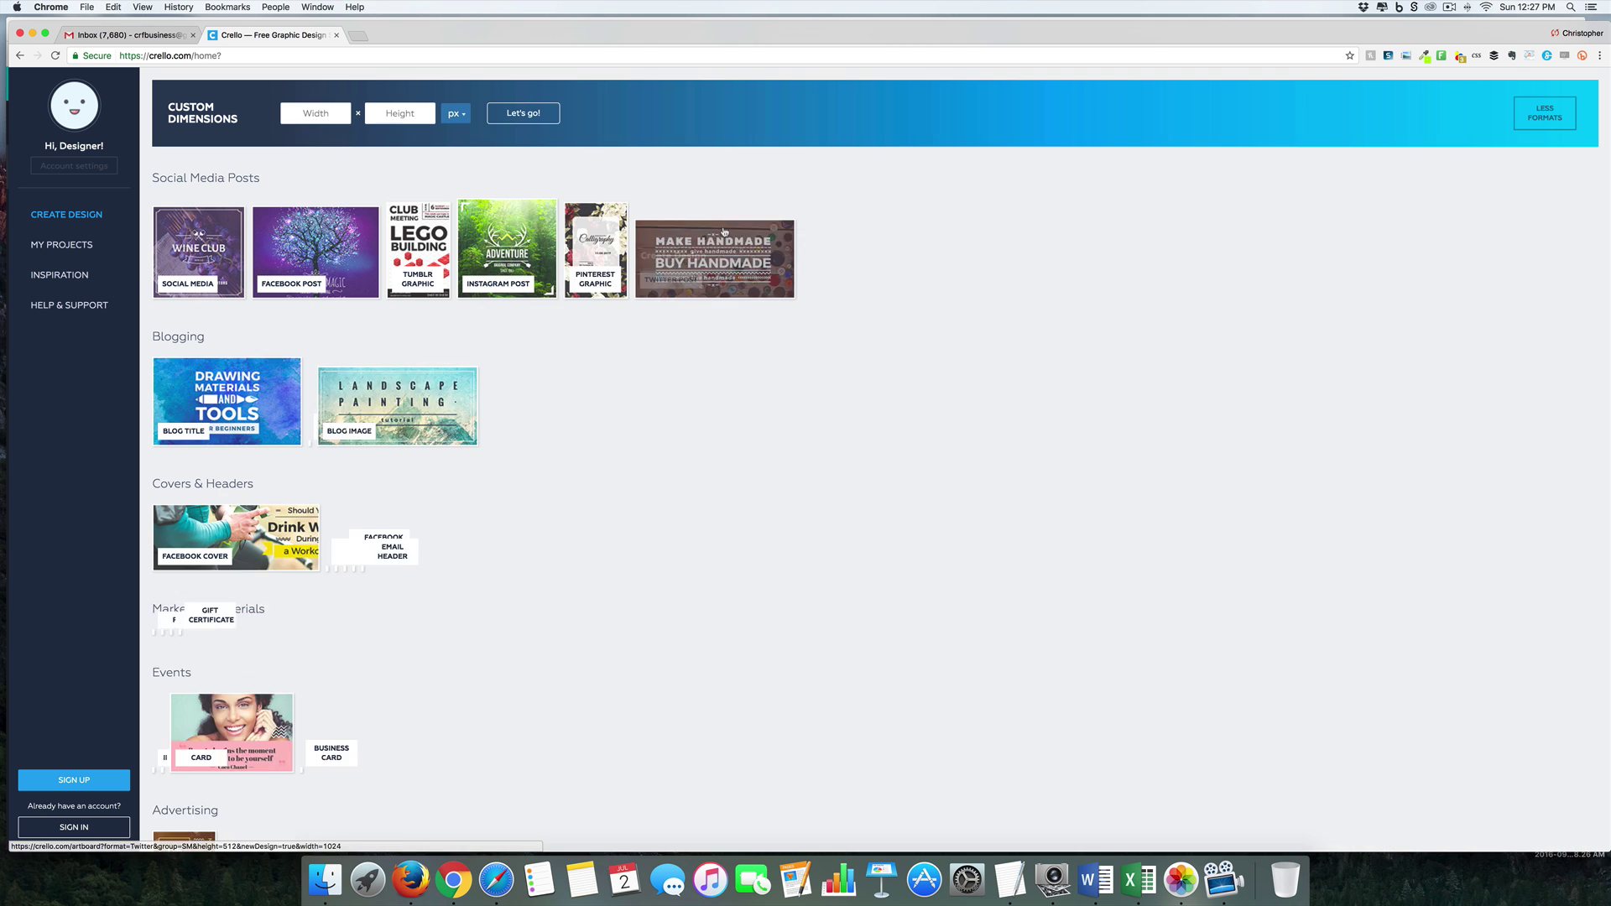
scroll(810, 481, down, 2)
scroll(810, 481, up, 3)
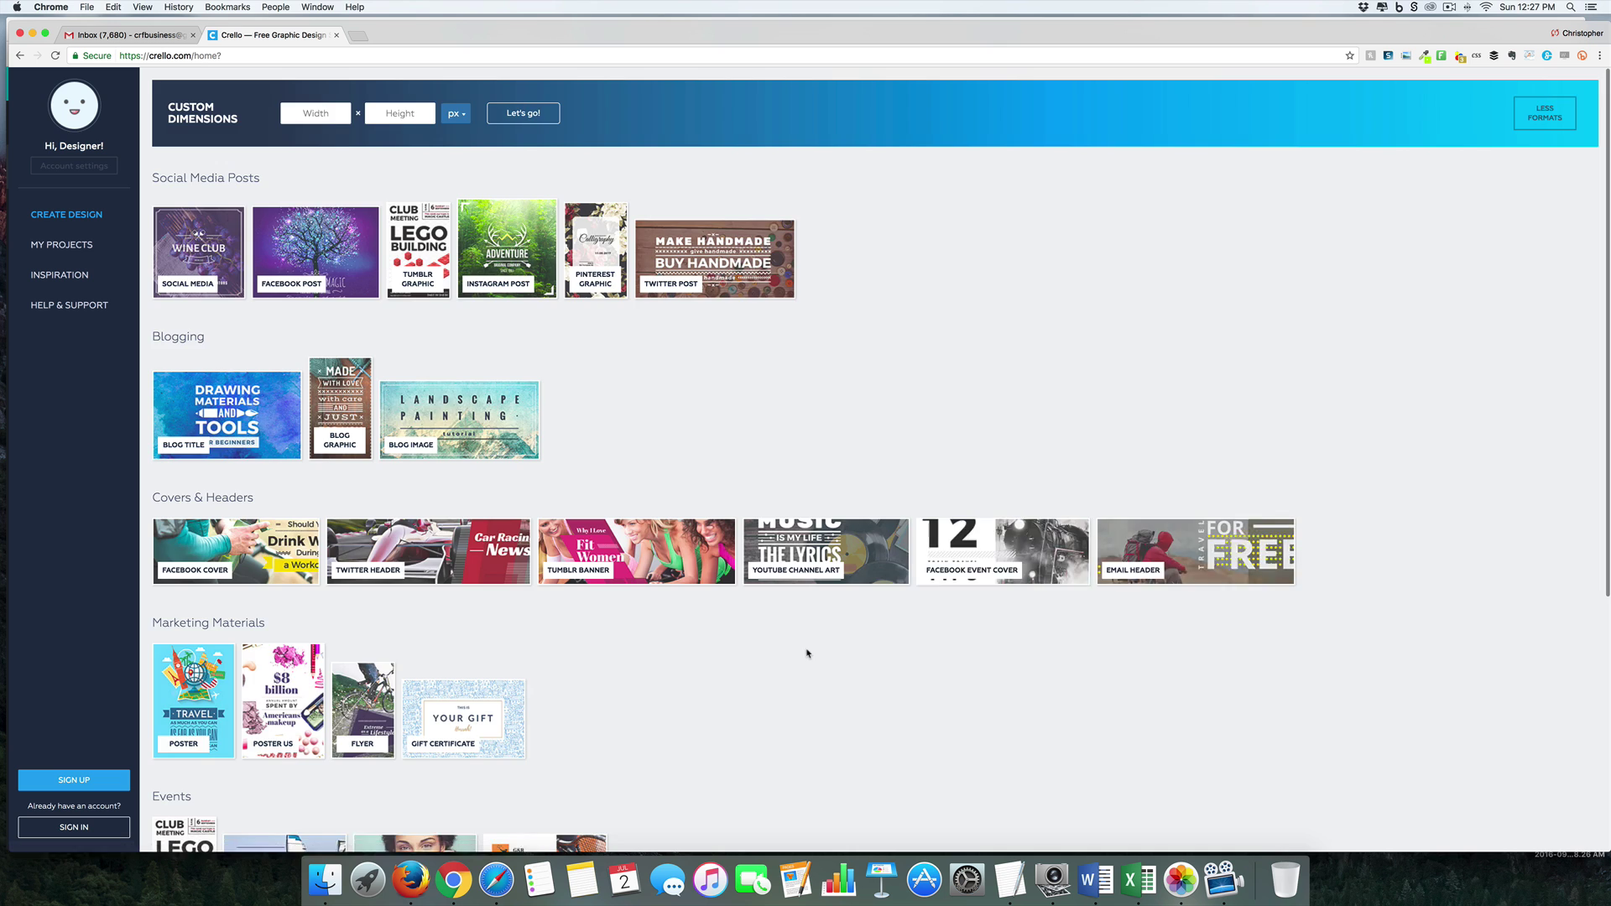
scroll(806, 651, down, 5)
scroll(808, 653, up, 3)
Step: Create a blank custom design of 1920 × 1080, correcting the initial 1080 × 720 entry
click(332, 116)
text(1080)
key(Tab)
text(720)
key(shift+Tab)
text(1920)
key(Tab)
text(1080)
click(534, 116)
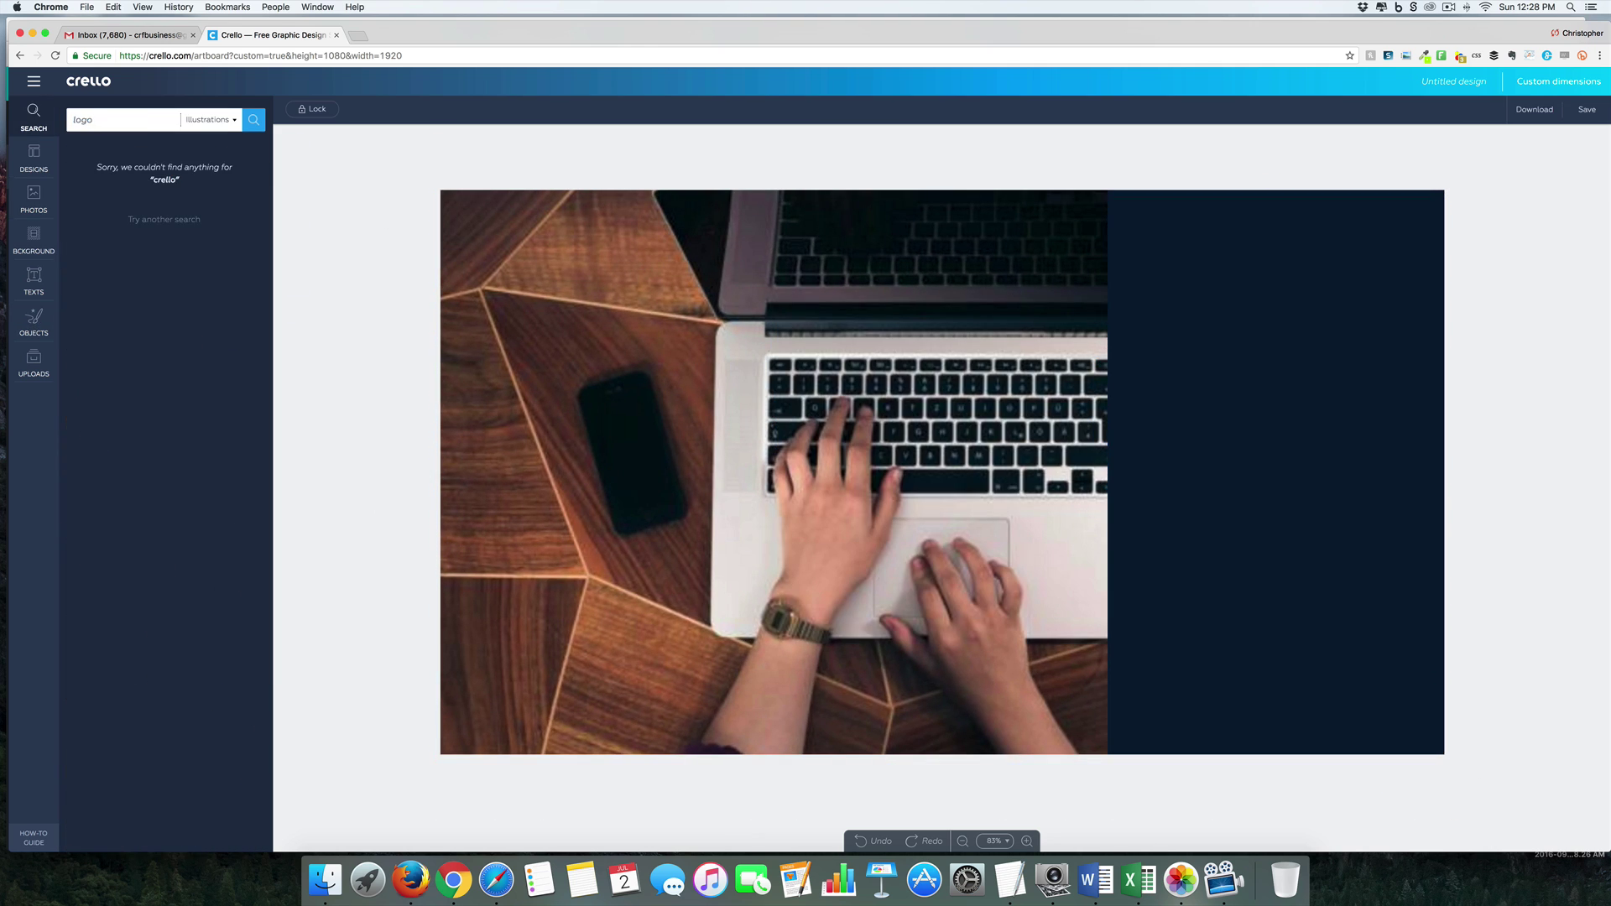
Step: Add the CRELLO VS CANVA heading and fit it onto the dark panel
click(136, 151)
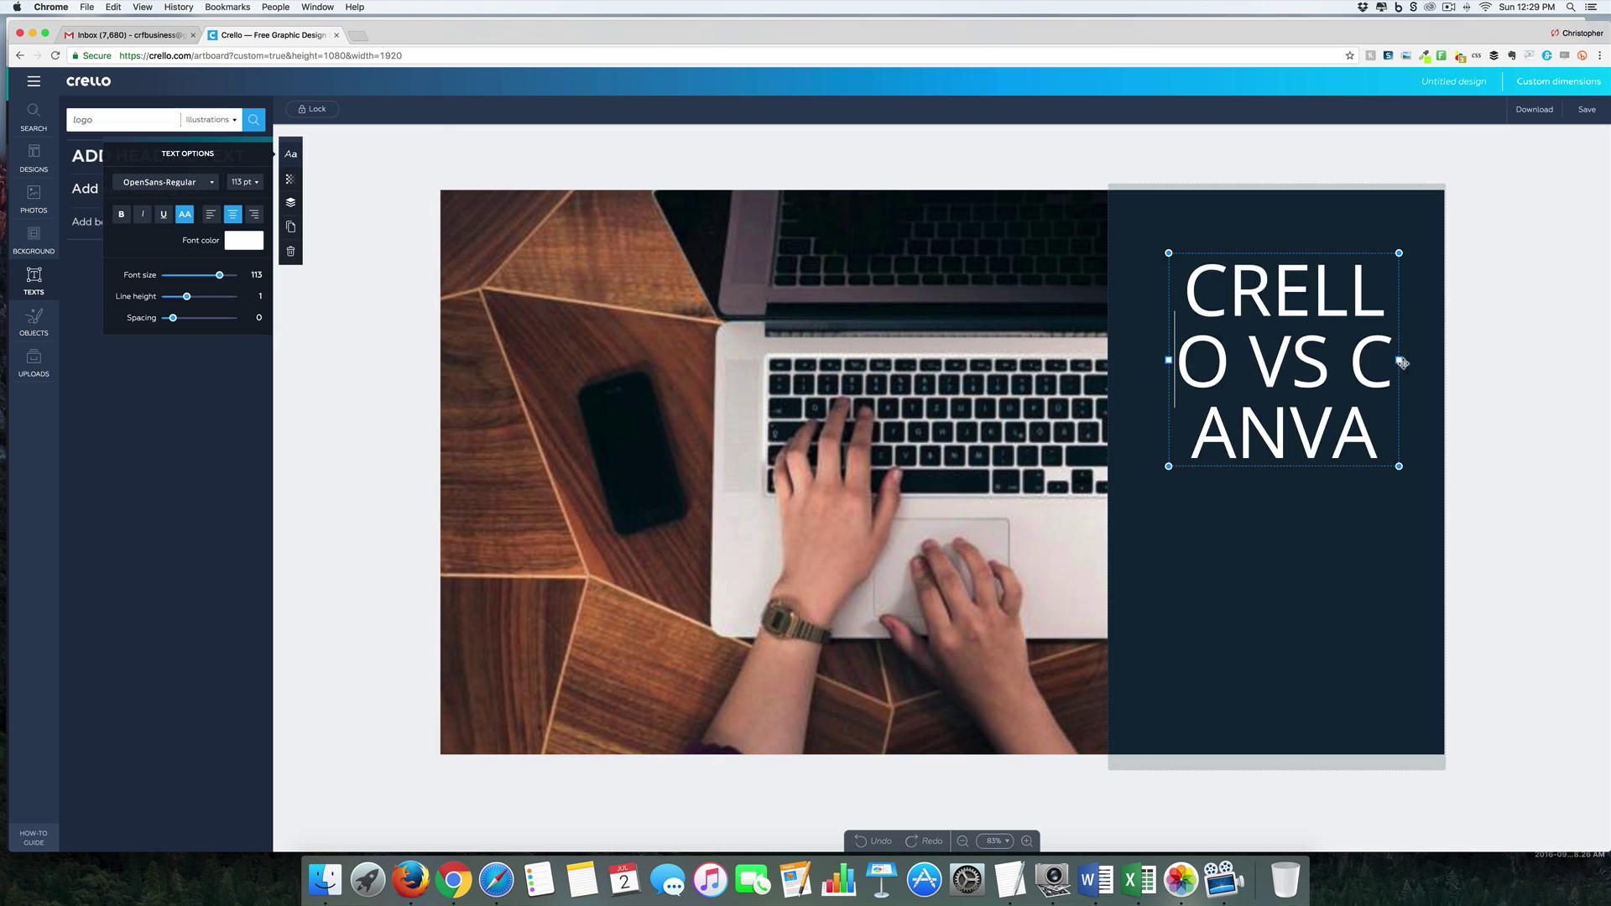
click(242, 182)
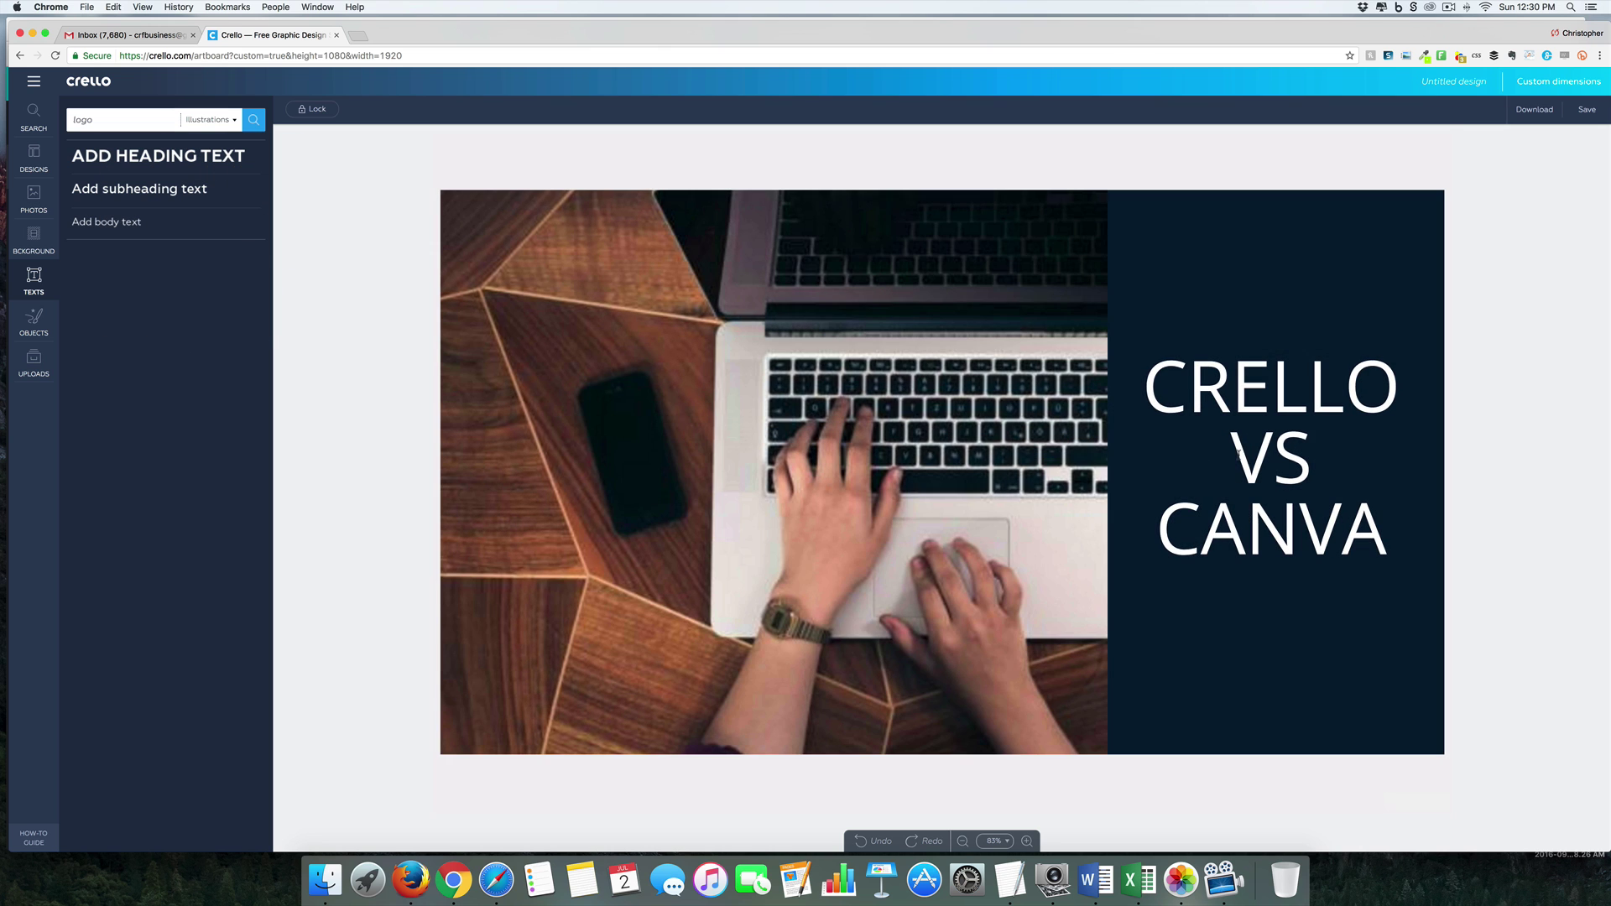
click(1239, 453)
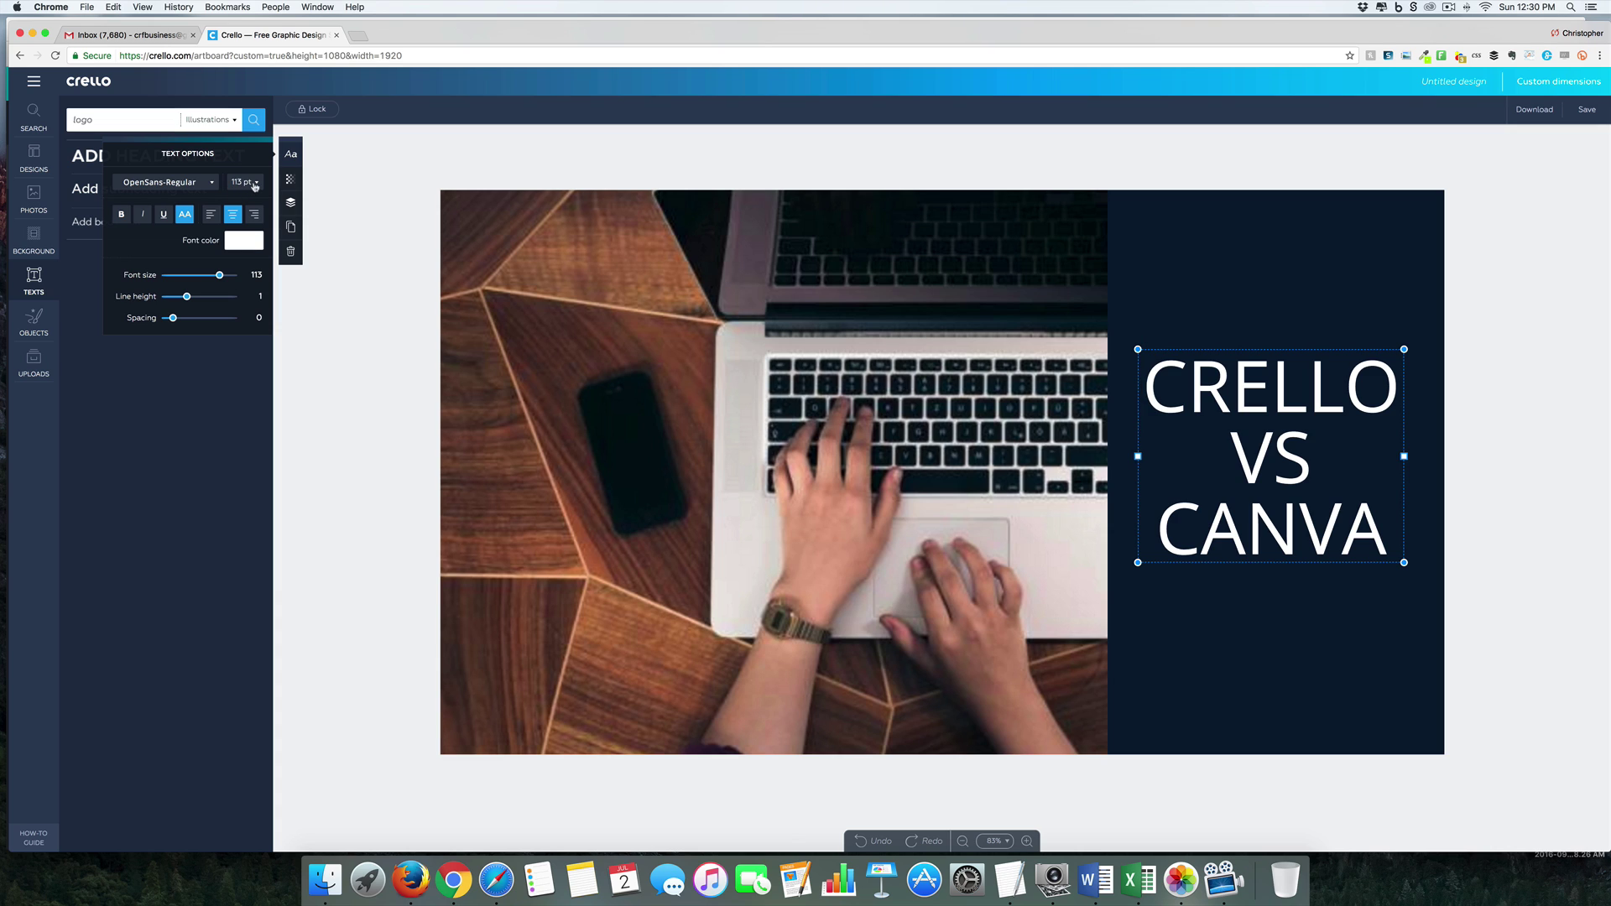
Step: Browse the font list for the heading, then deselect it
click(213, 184)
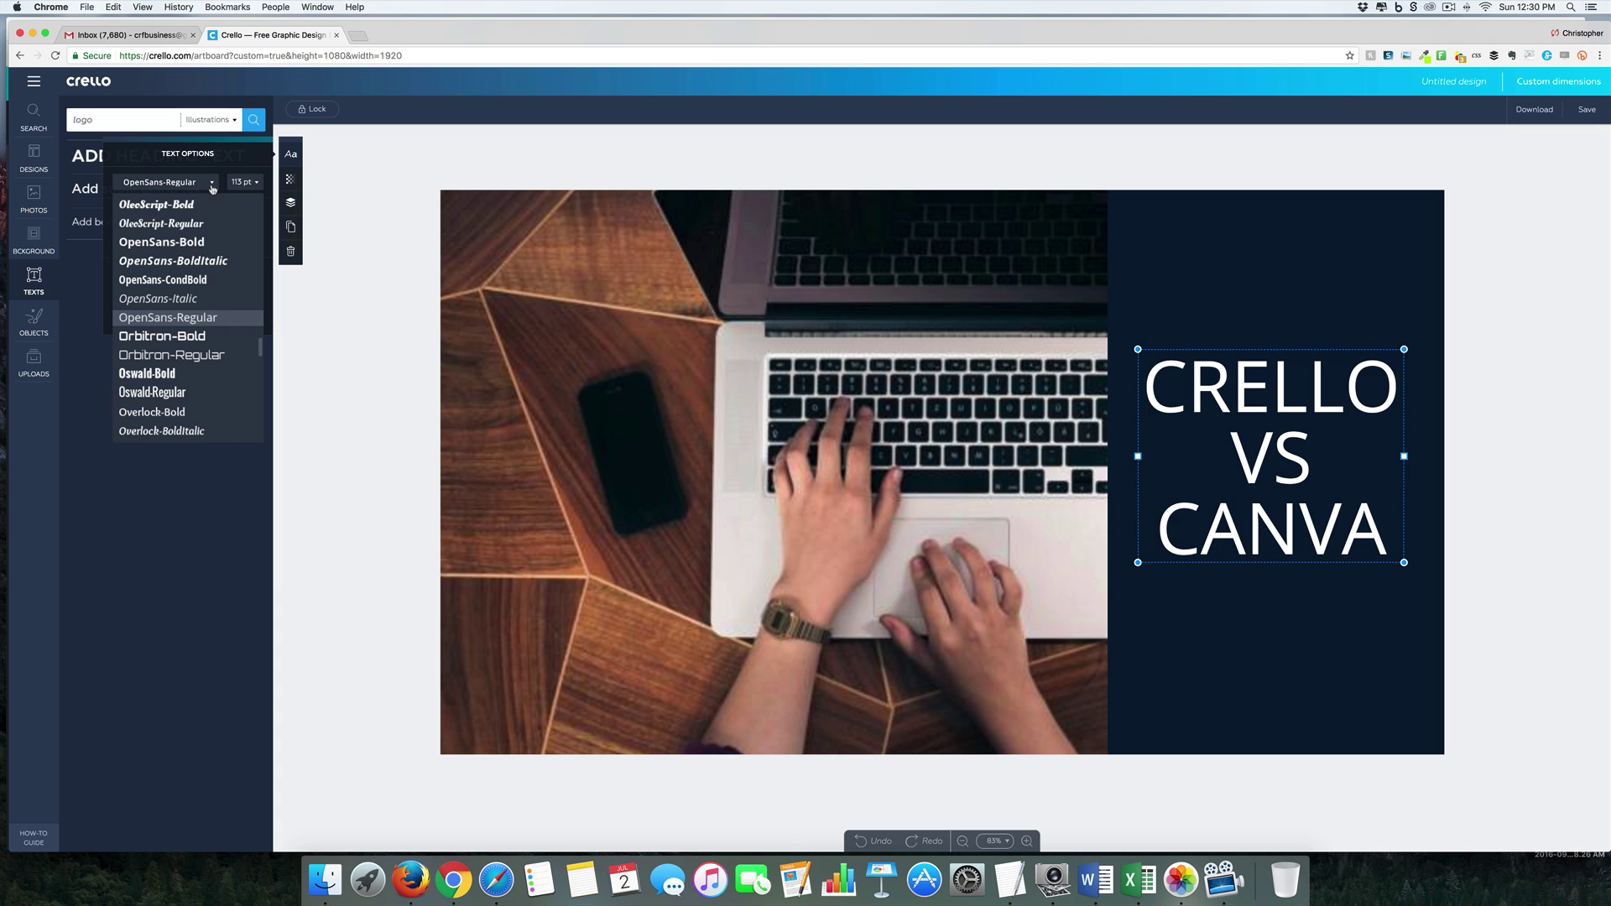
scroll(231, 349, down, 10)
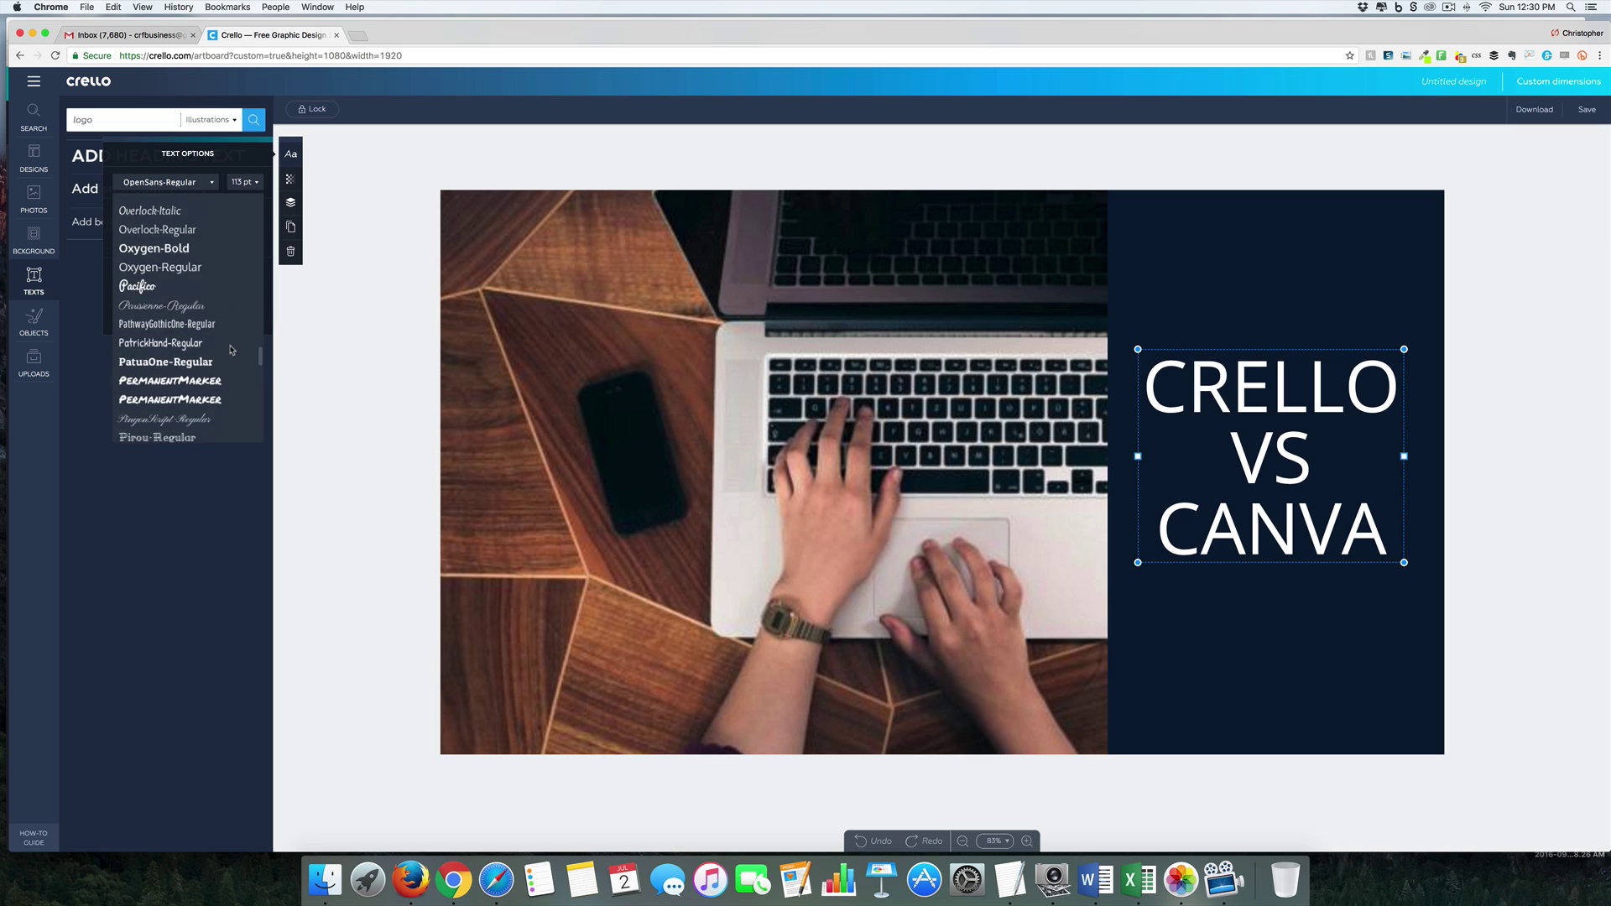
scroll(232, 349, down, 3)
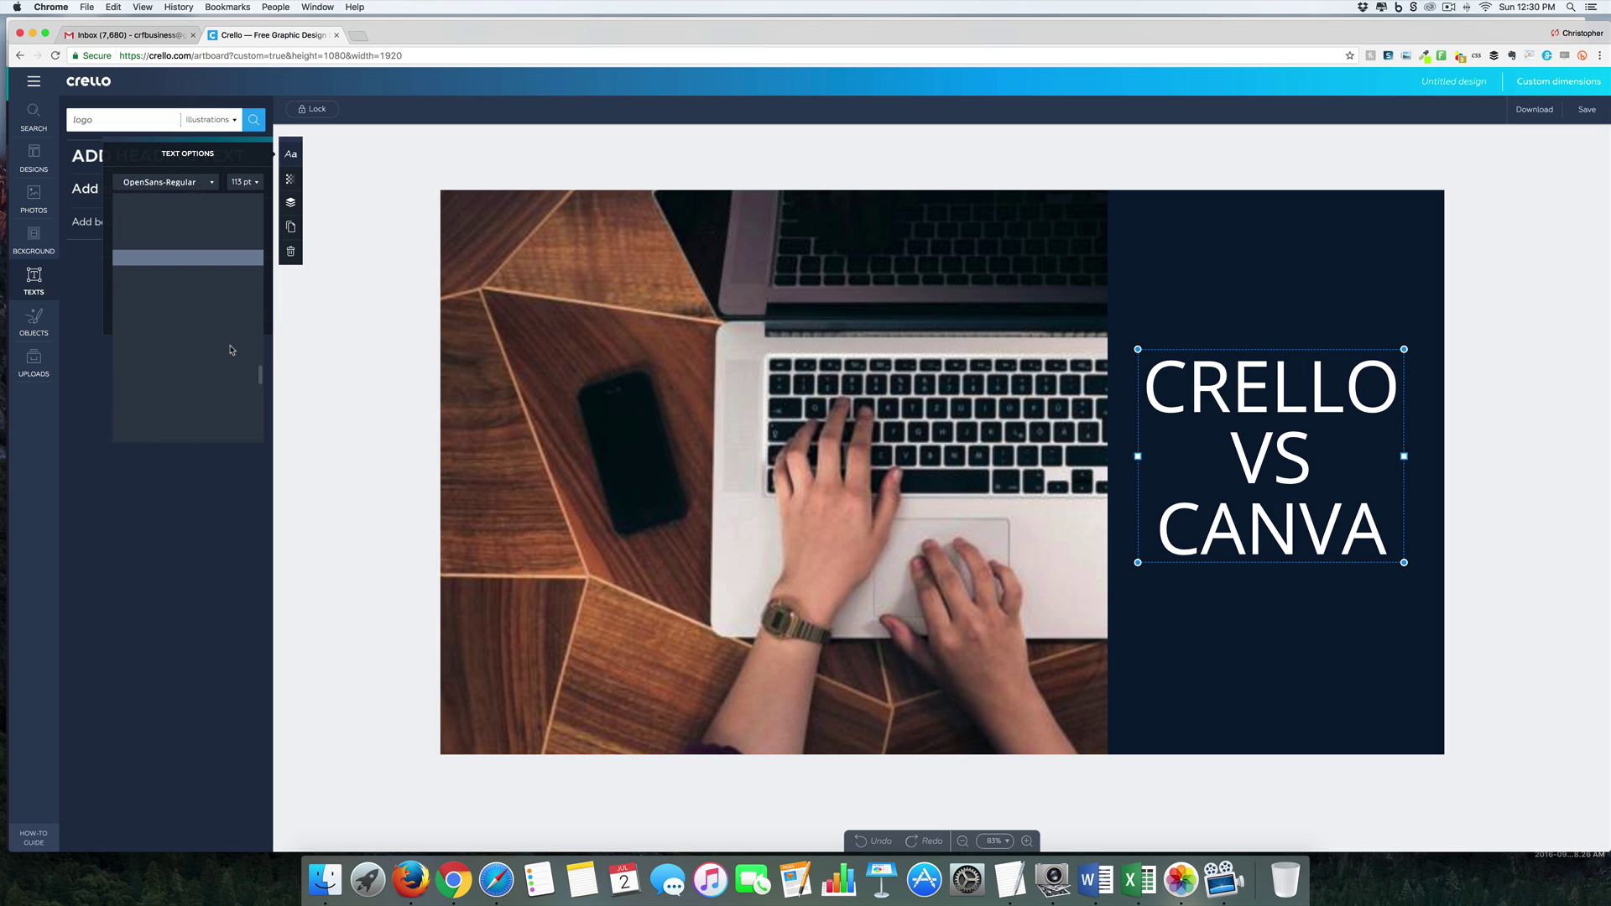
scroll(232, 349, up, 5)
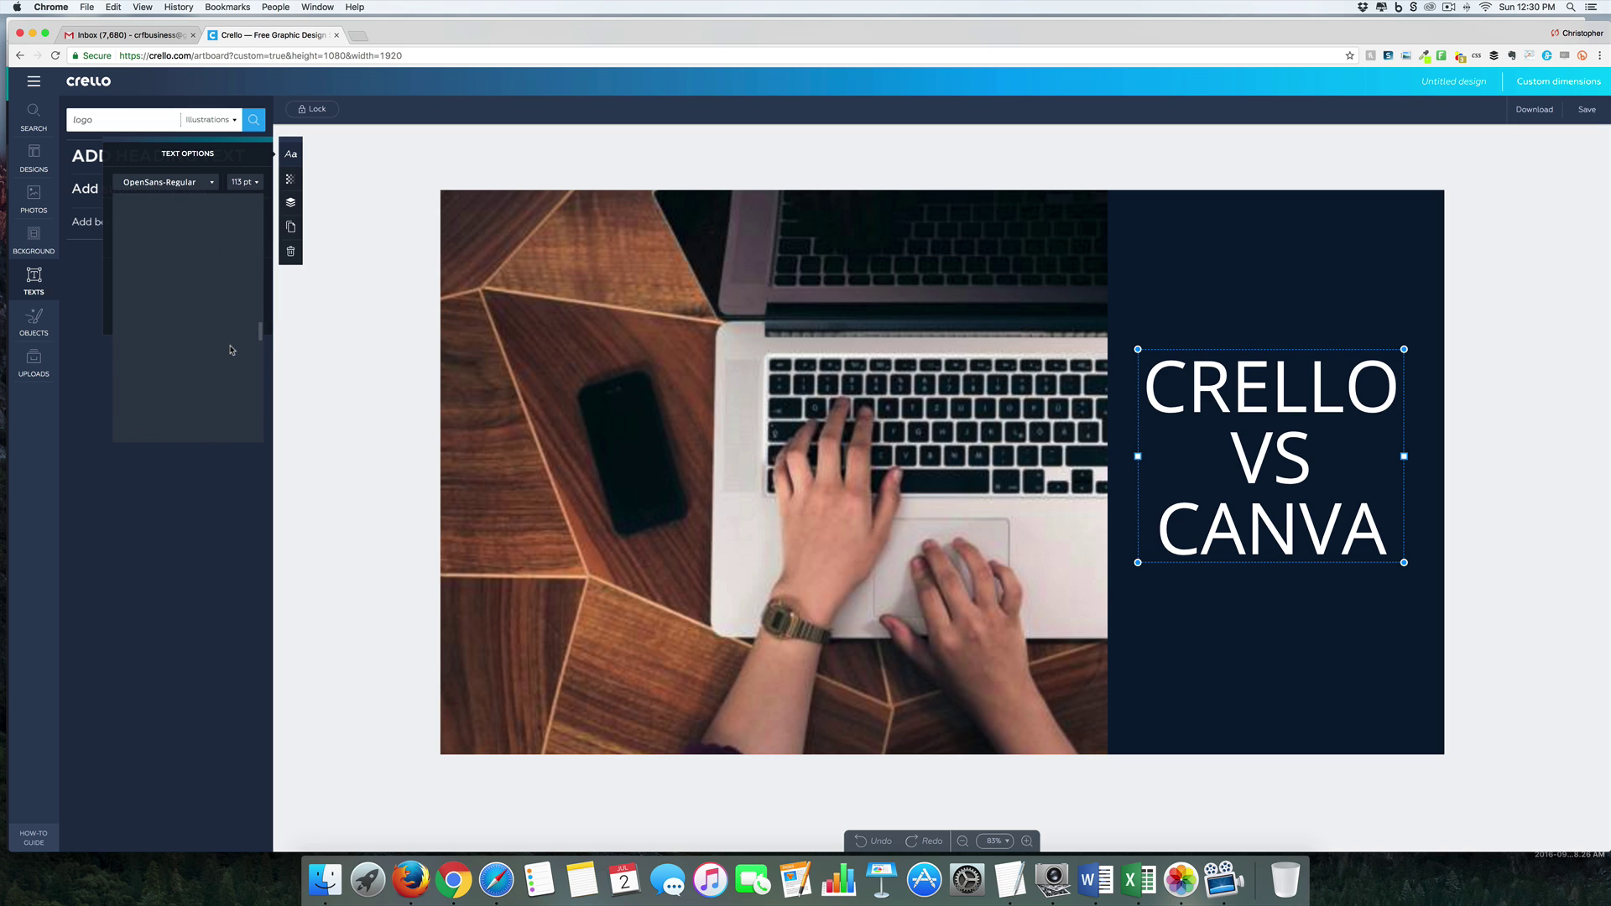
scroll(232, 349, up, 2)
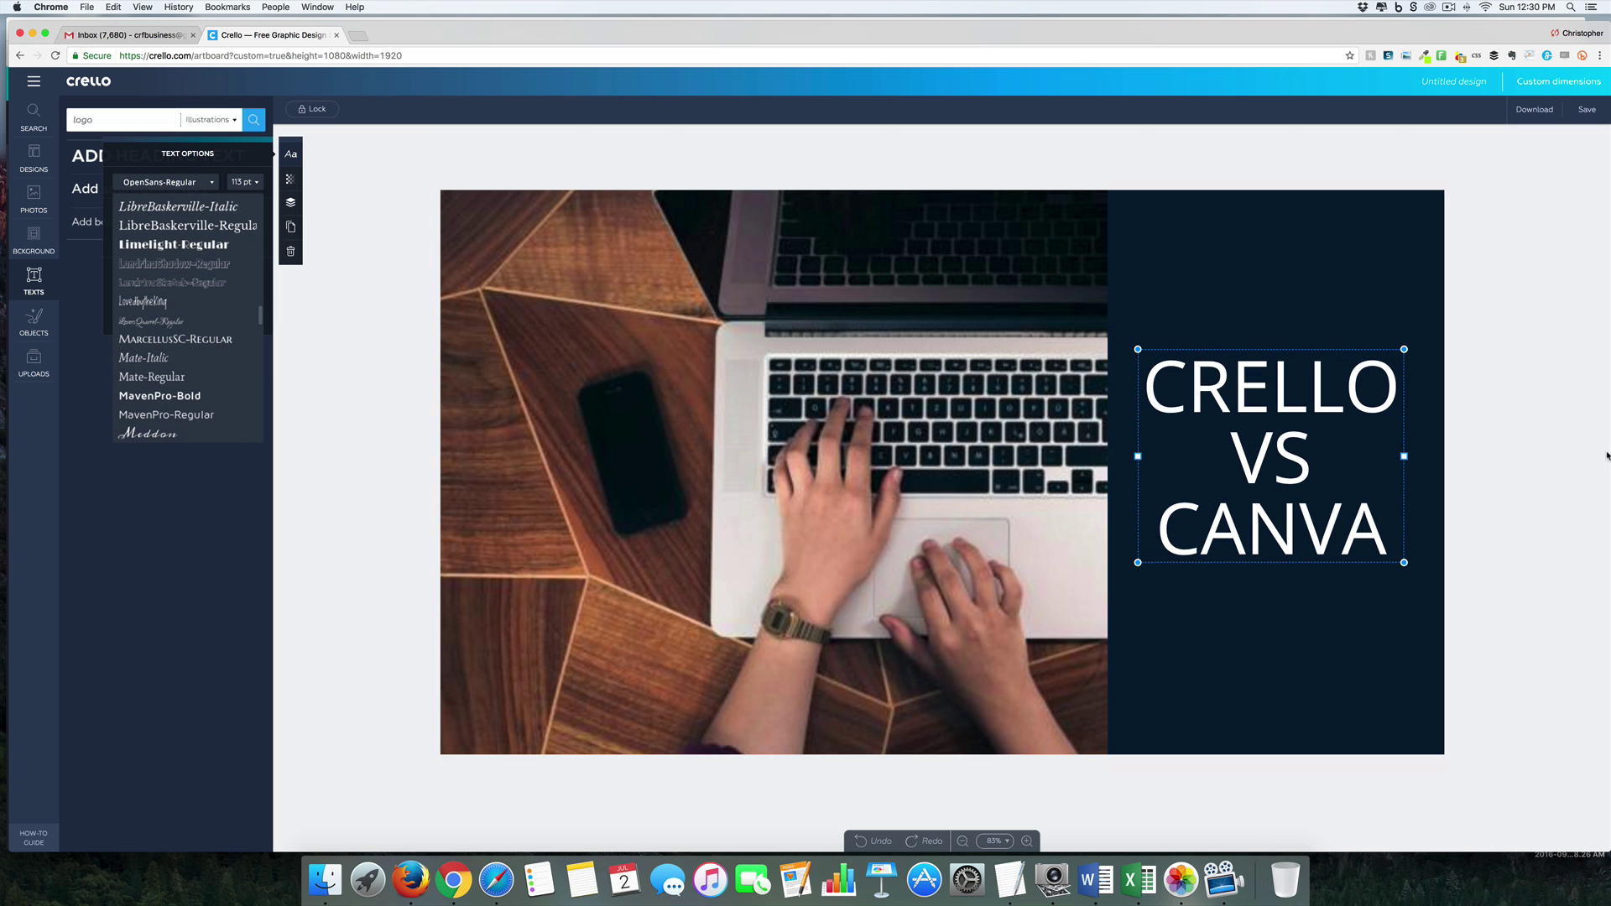
click(1565, 455)
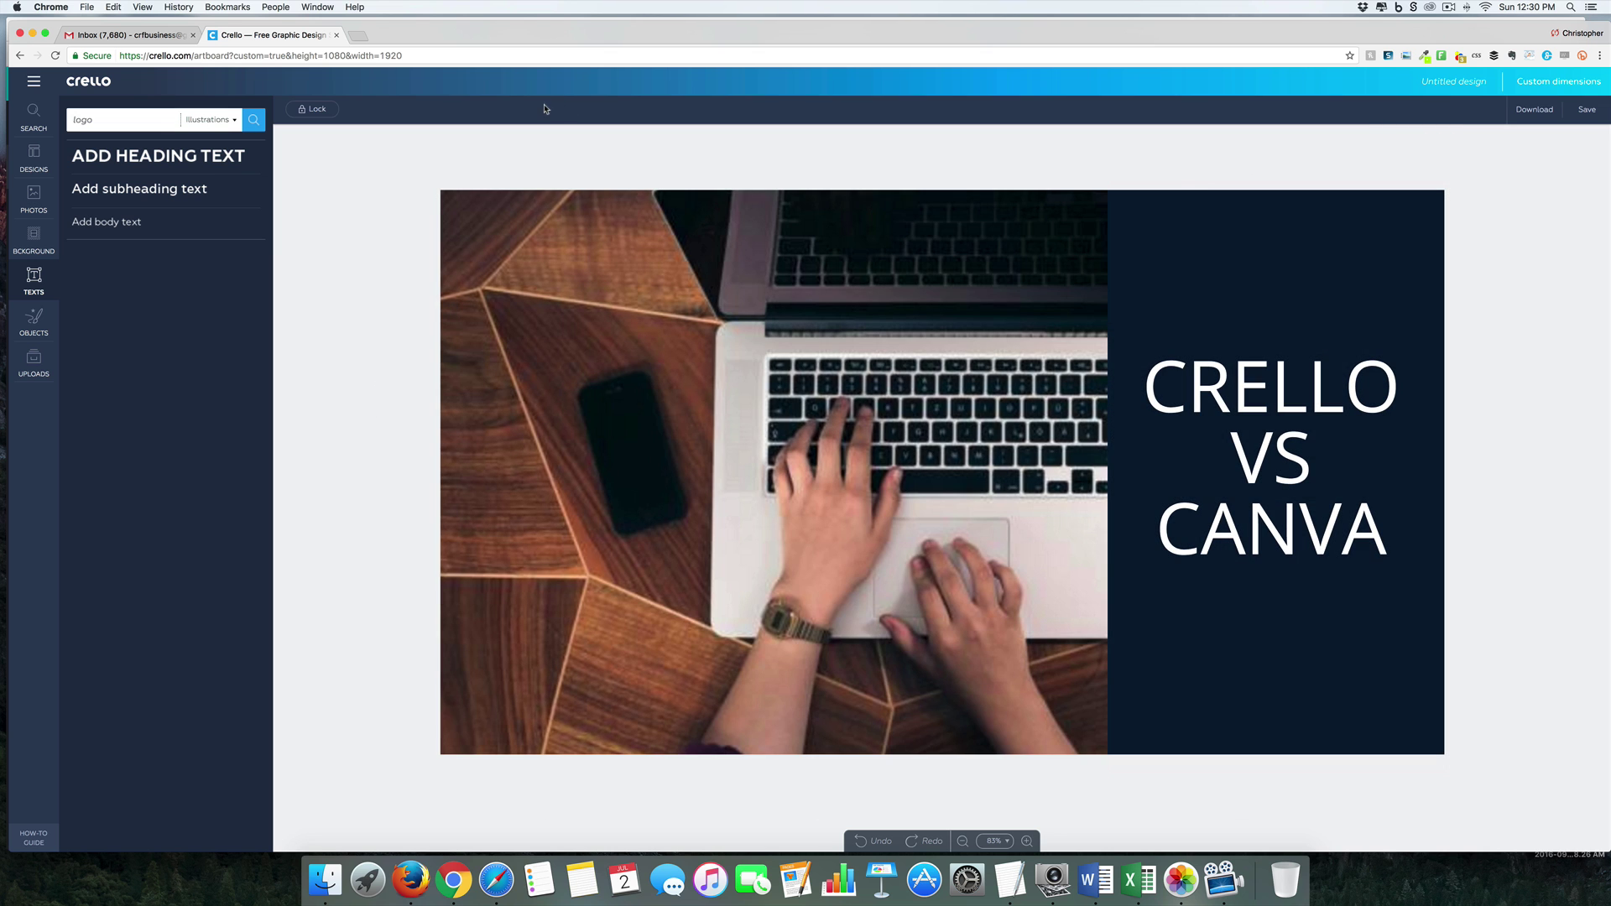
Step: Go through Create Design and the all-formats page to Crello's Inspiration template gallery
click(34, 81)
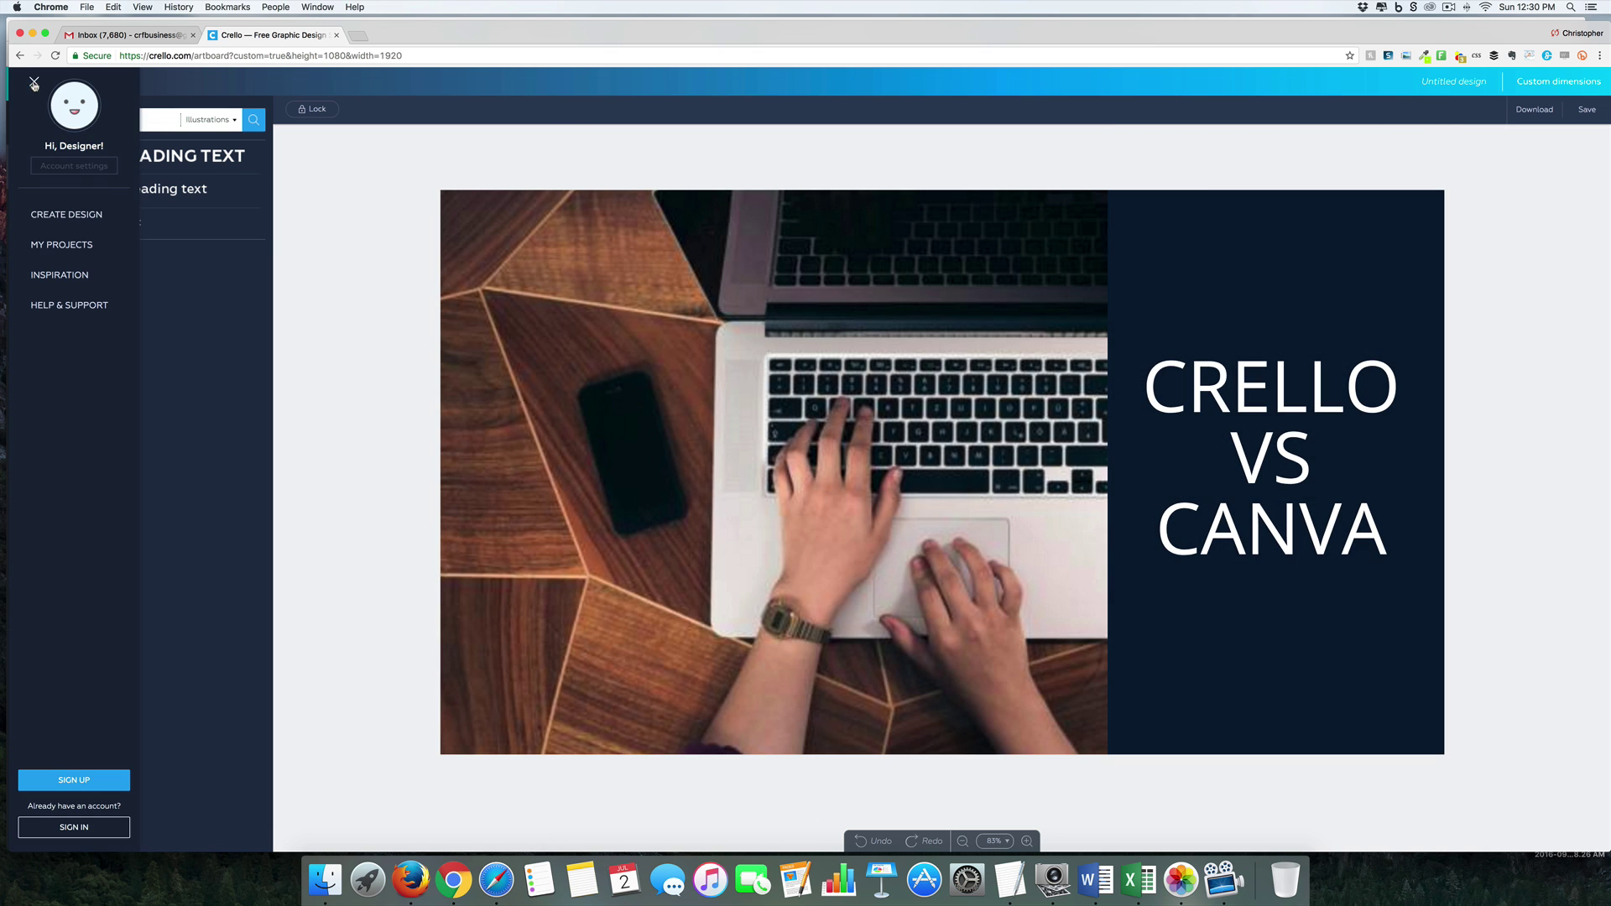
click(66, 214)
click(746, 231)
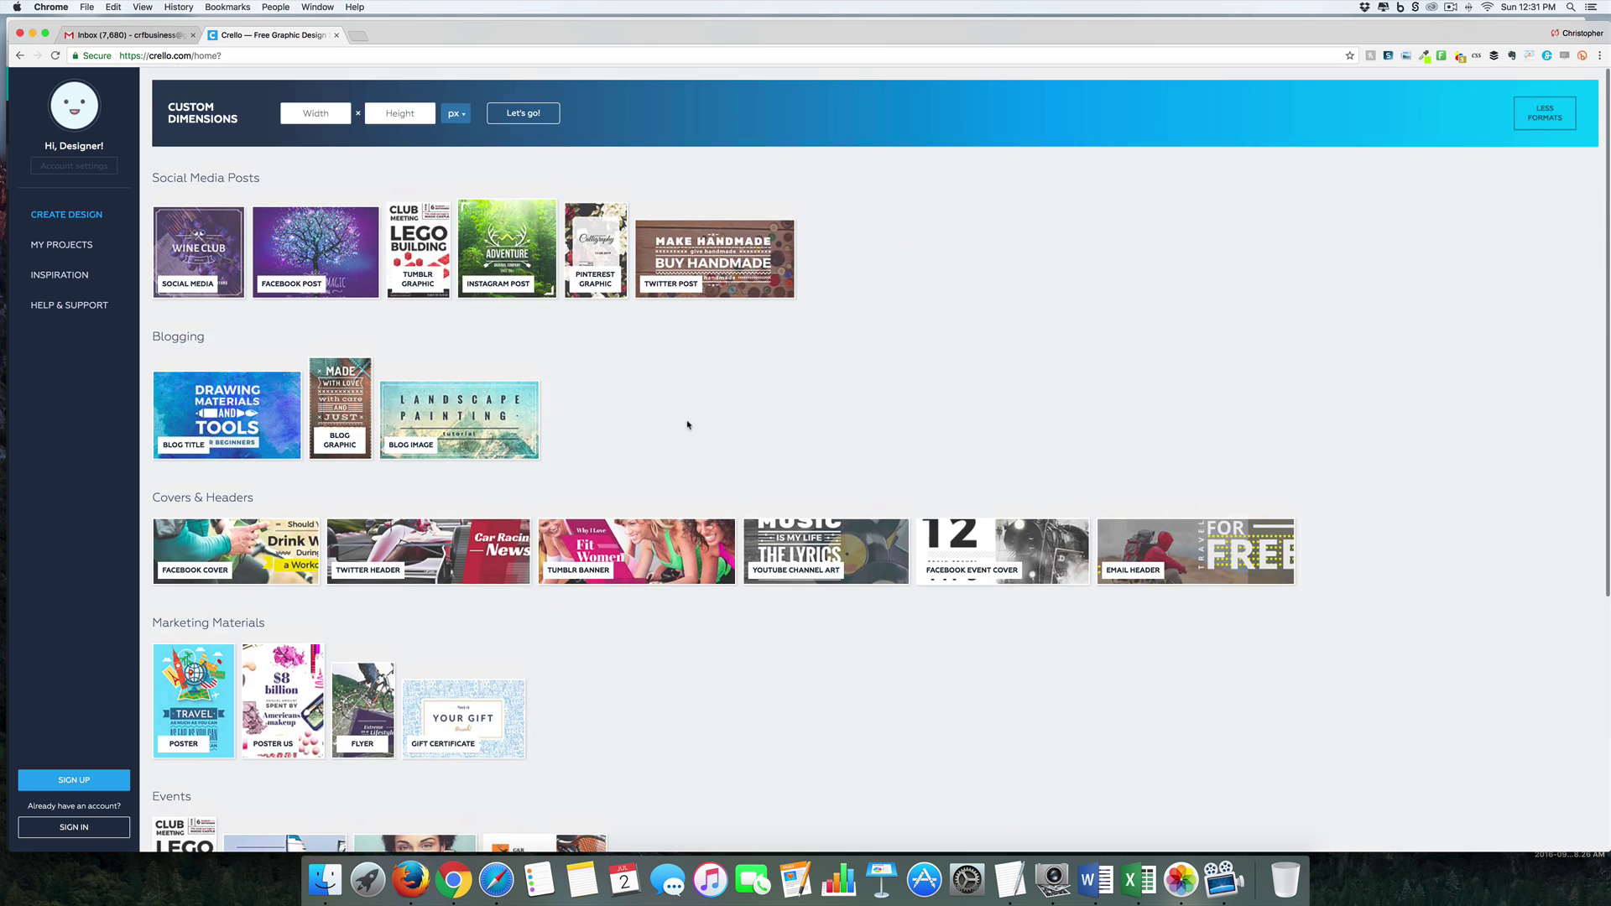
click(60, 275)
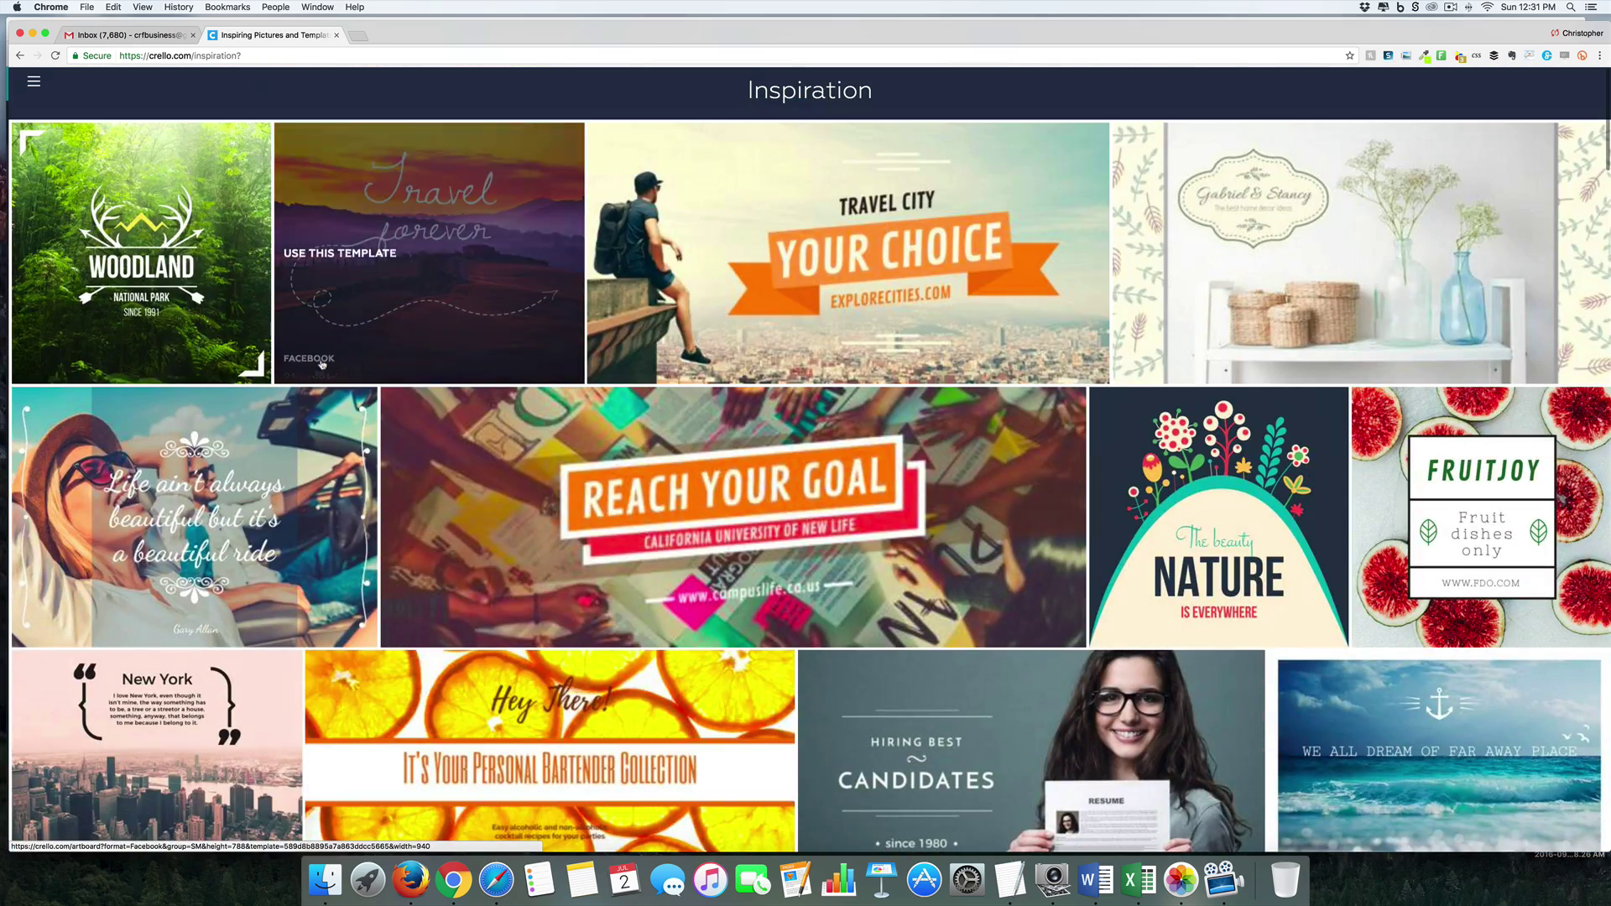